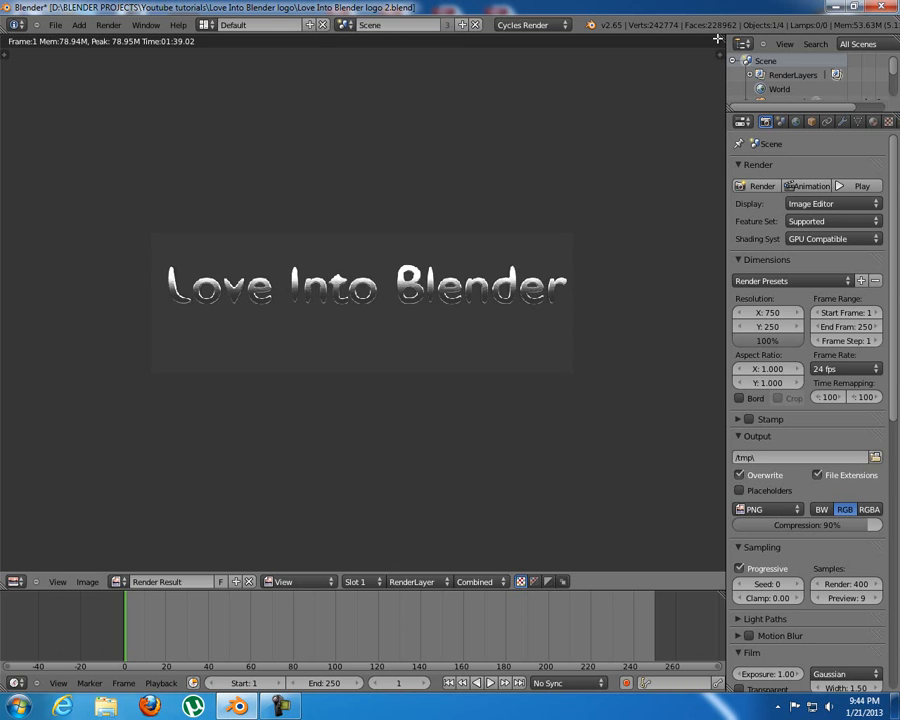
# Split the render image area horizontally and change the lower half to a Node Editor.
pyautogui.moveTo(720, 47); pyautogui.dragTo(700, 300)
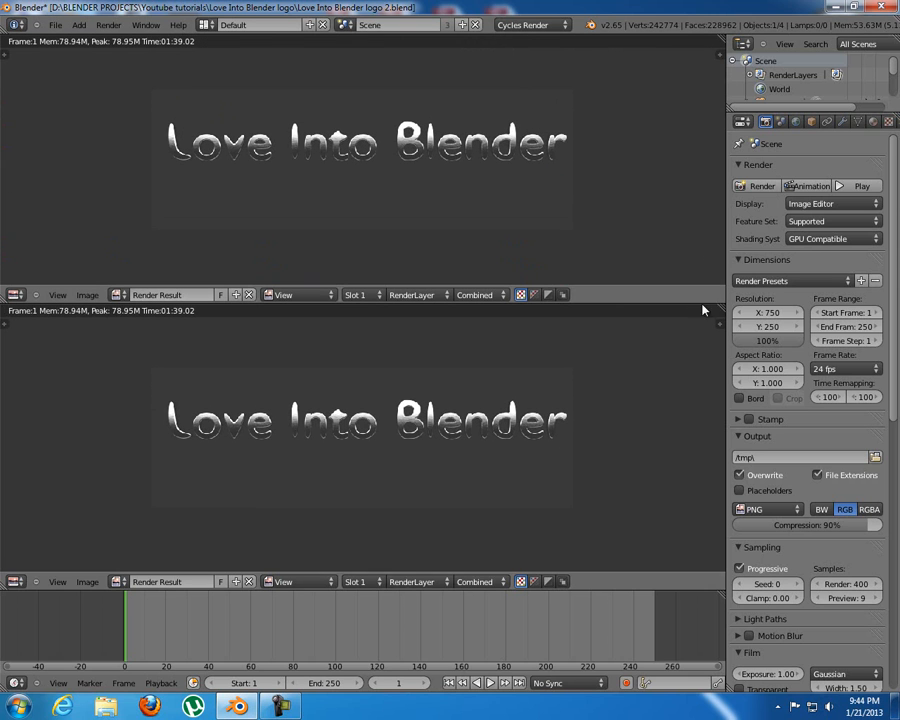
pyautogui.click(15, 582)
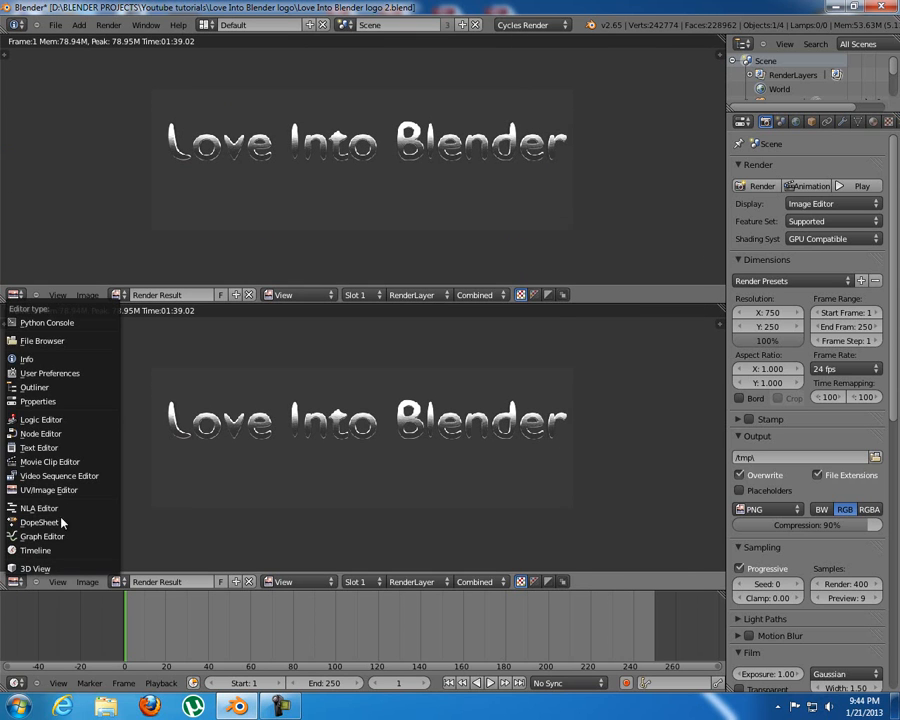
pyautogui.click(82, 434)
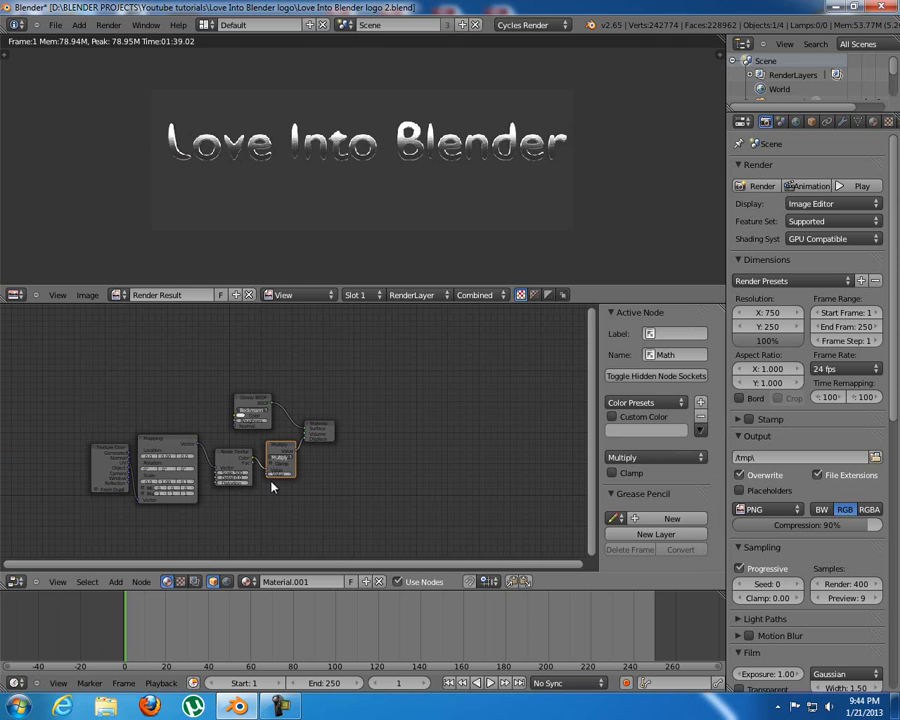
# Switch the Node Editor to compositing nodes with Backdrop enabled, and enlarge its area with the properties sidebar hidden.
pyautogui.moveTo(221, 409); pyautogui.dragTo(276, 379, button='middle')
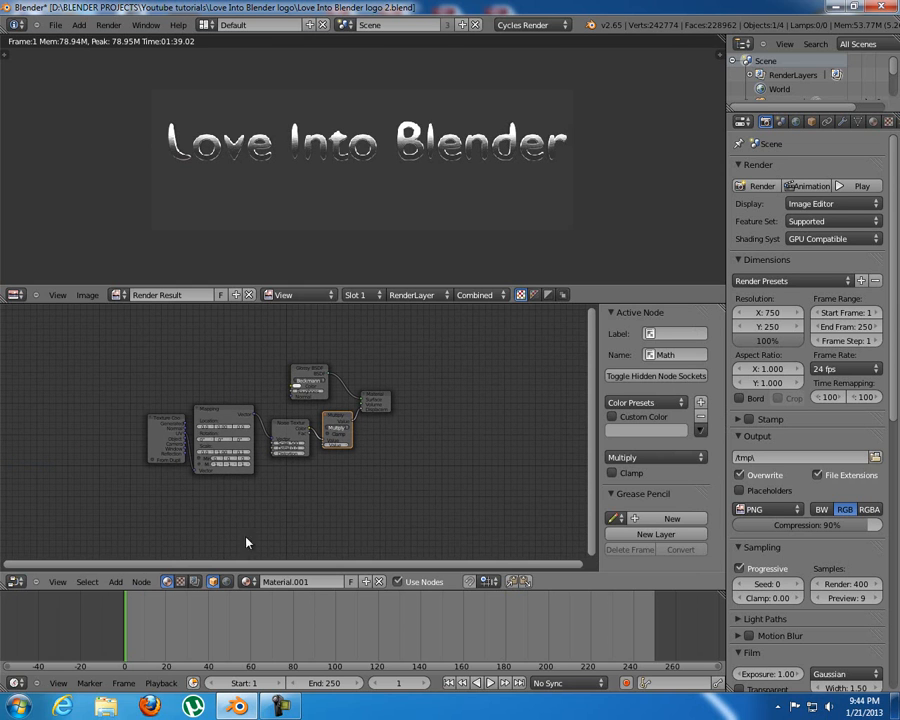
pyautogui.click(194, 582)
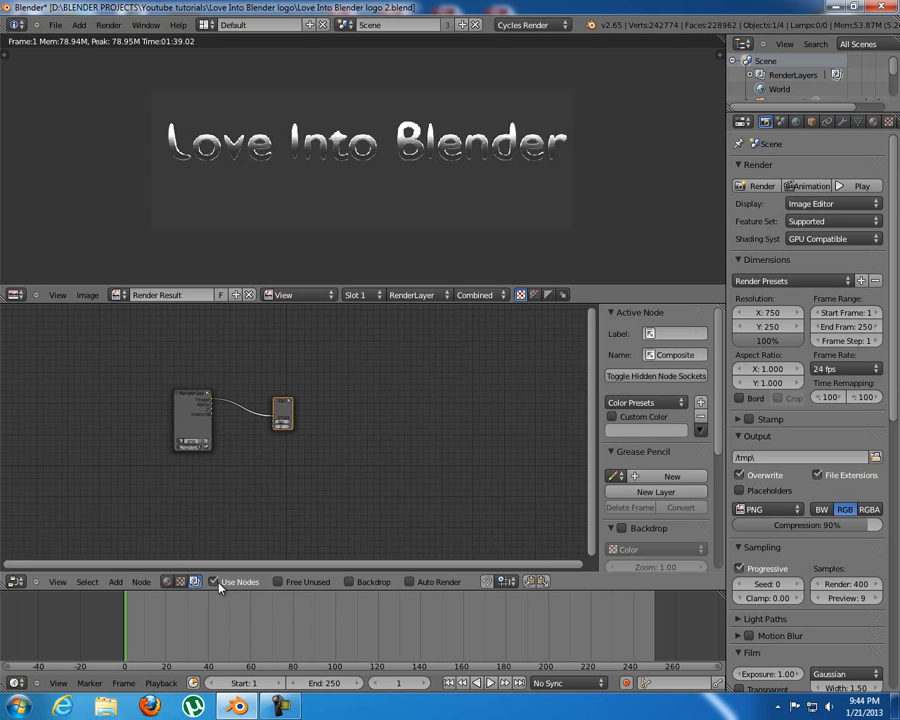
pyautogui.click(350, 583)
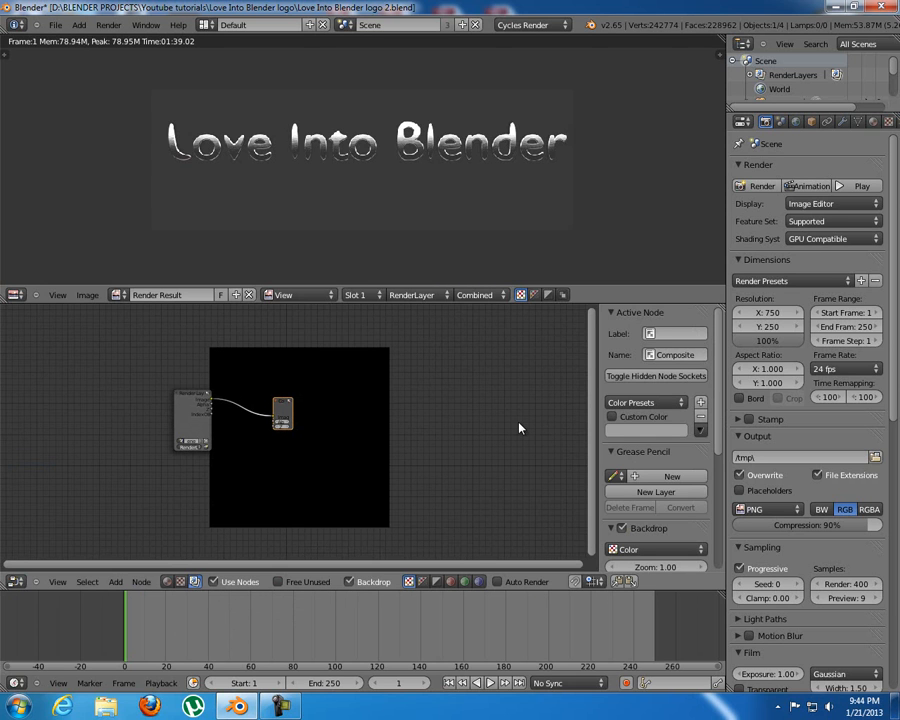
pyautogui.press('n')
pyautogui.moveTo(648, 302); pyautogui.dragTo(649, 202)
# Add a Viewer node below the Composite node and connect the Render Layers Image output to it.
pyautogui.scroll(9, 422, 384)
pyautogui.moveTo(352, 318); pyautogui.dragTo(530, 317)
pyautogui.hotkey('shift', 'a')
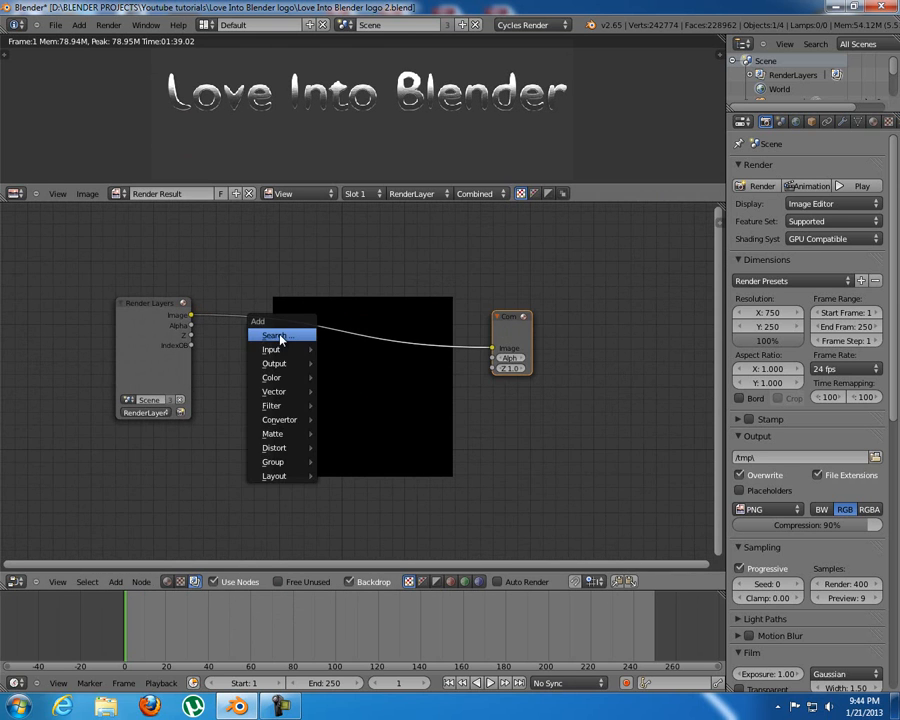
pyautogui.moveTo(274, 364)
pyautogui.click(352, 378)
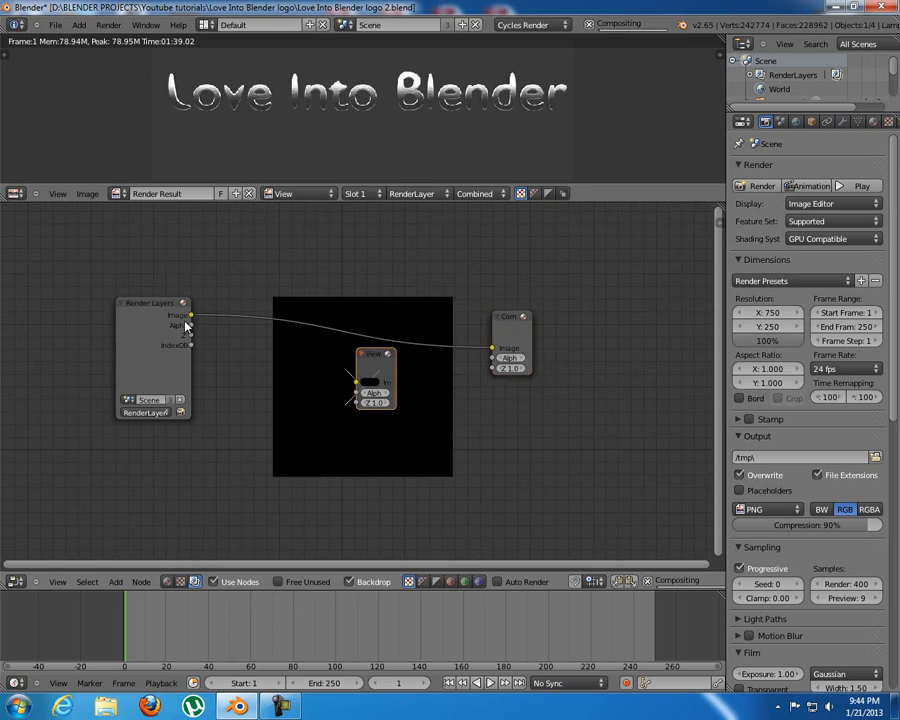
pyautogui.moveTo(191, 315); pyautogui.dragTo(514, 391)
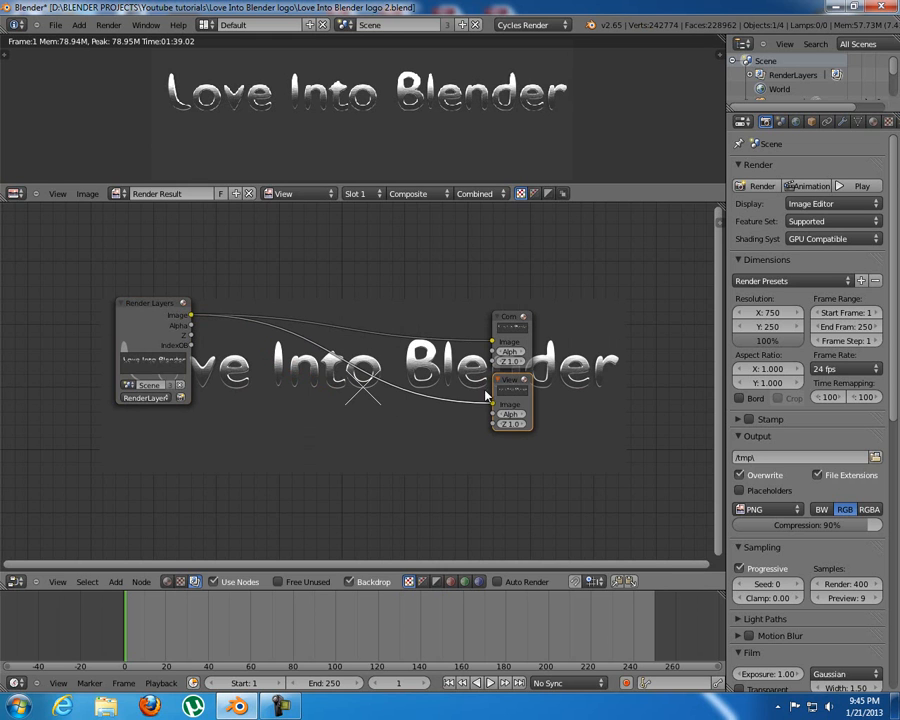
pyautogui.moveTo(511, 315); pyautogui.dragTo(524, 316)
pyautogui.moveTo(513, 377); pyautogui.dragTo(531, 379)
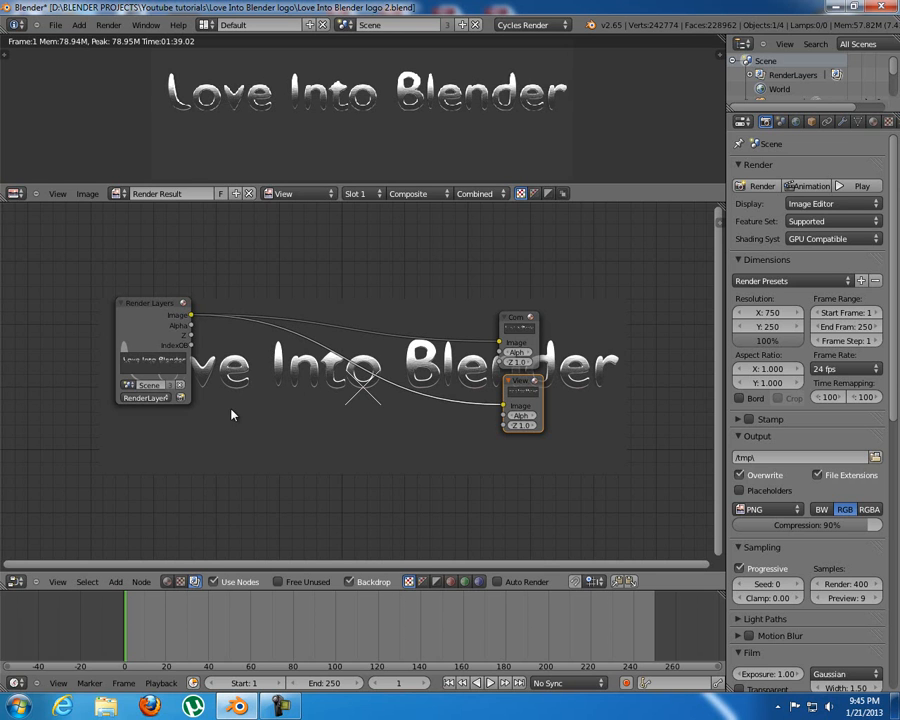
# Add a Bokeh Image node and place it directly below the Render Layers node.
pyautogui.hotkey('shift', 'a')
pyautogui.moveTo(232, 406)
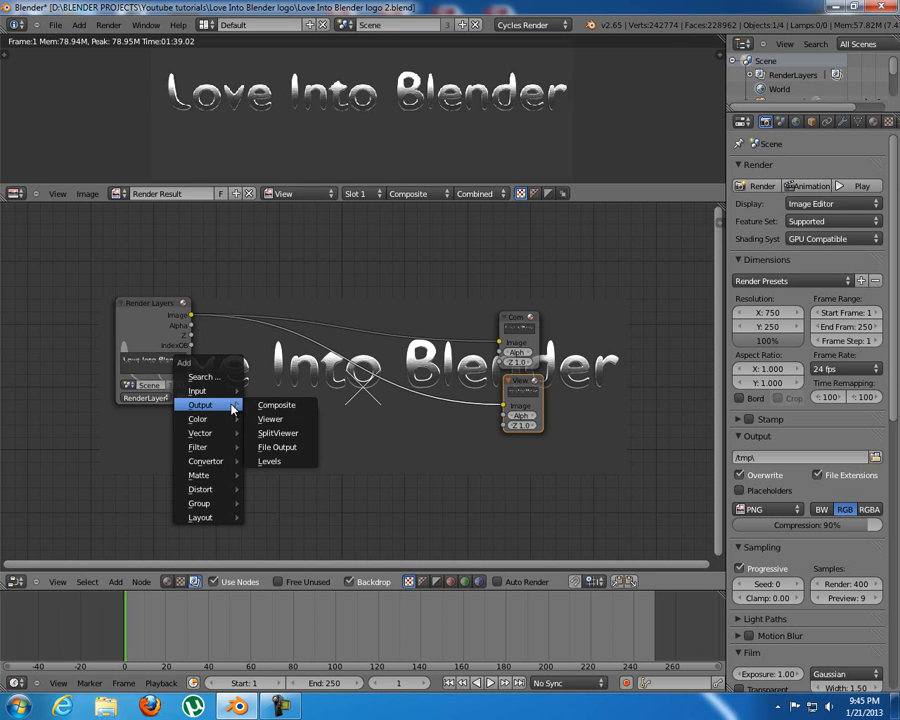
pyautogui.moveTo(205, 391)
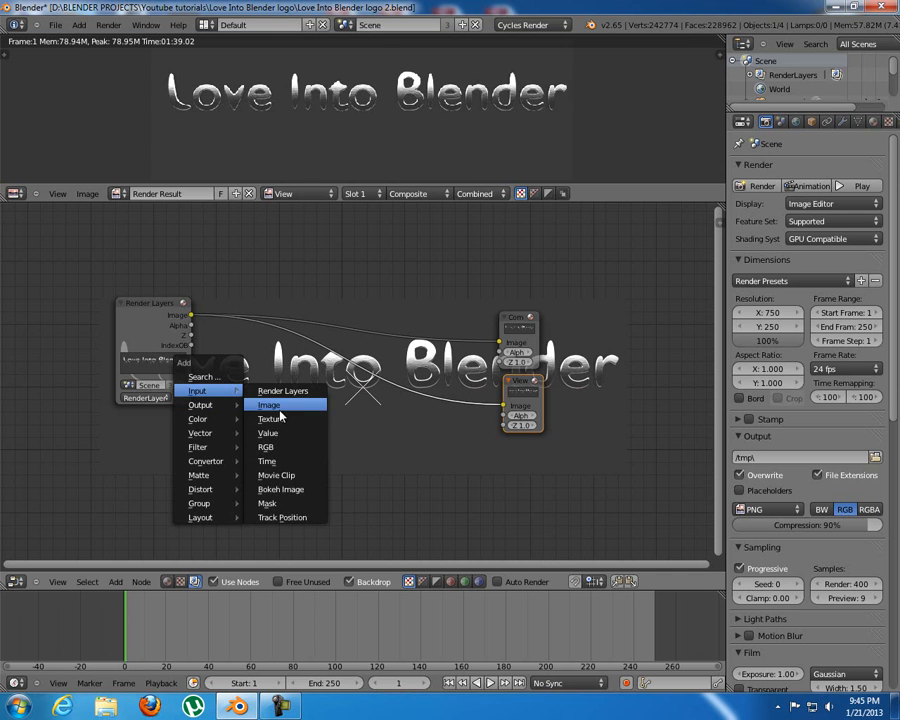
pyautogui.click(283, 487)
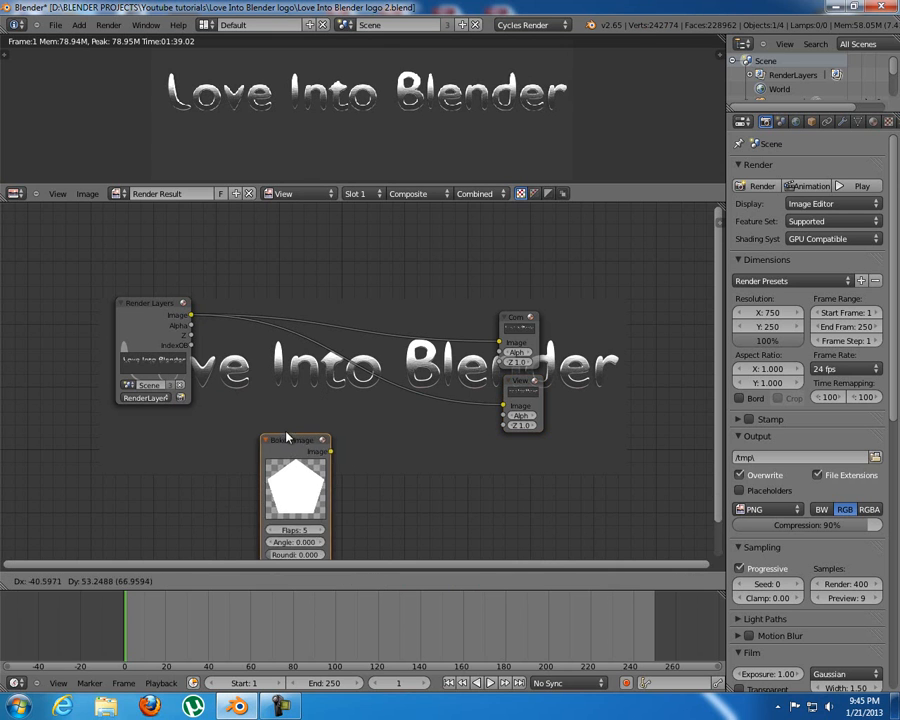
pyautogui.click(220, 384)
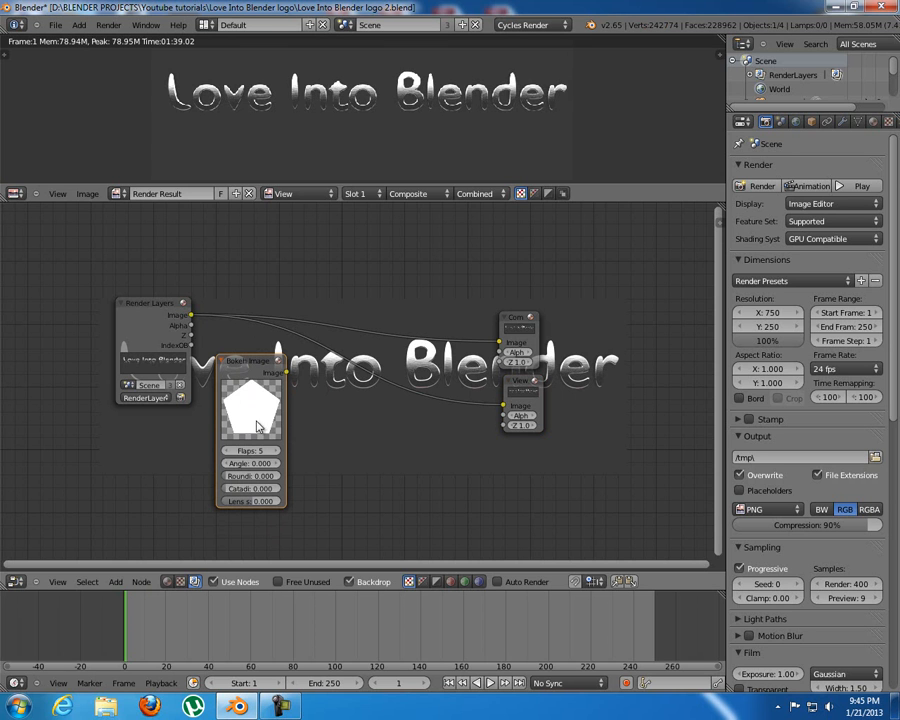
pyautogui.scroll(2, 220, 398)
pyautogui.moveTo(205, 398); pyautogui.dragTo(238, 340, button='middle')
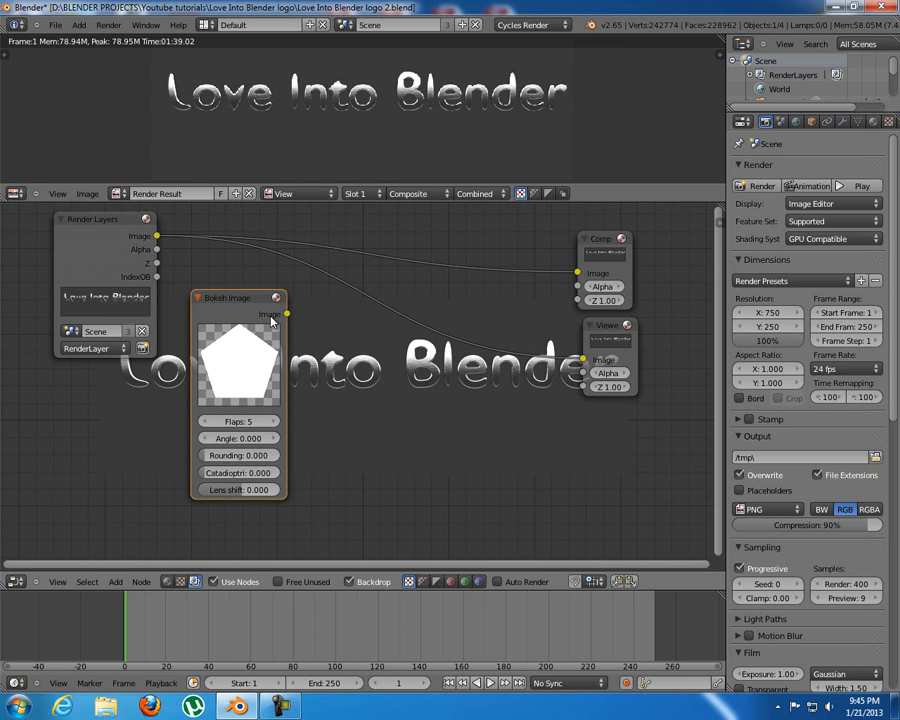
pyautogui.scroll(-2, 255, 328)
pyautogui.moveTo(255, 327); pyautogui.dragTo(181, 384)
pyautogui.click(184, 277)
pyautogui.moveTo(276, 397); pyautogui.dragTo(237, 358, button='middle')
# Add a Mix color node and insert it on the link between the Render Layers and Viewer nodes.
pyautogui.hotkey('shift', 'a')
pyautogui.moveTo(240, 366)
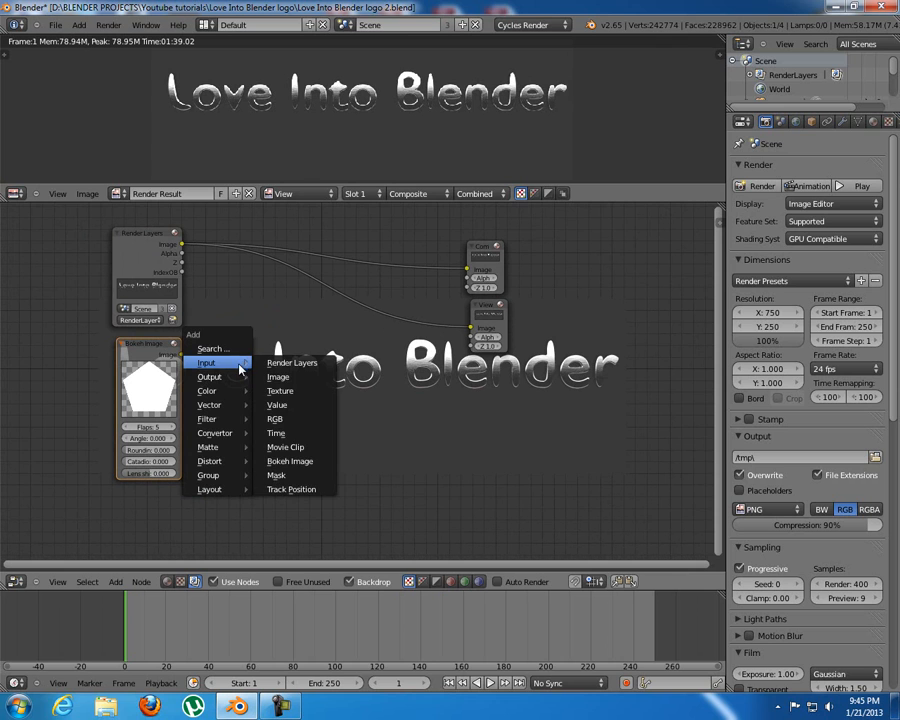
pyautogui.moveTo(225, 398)
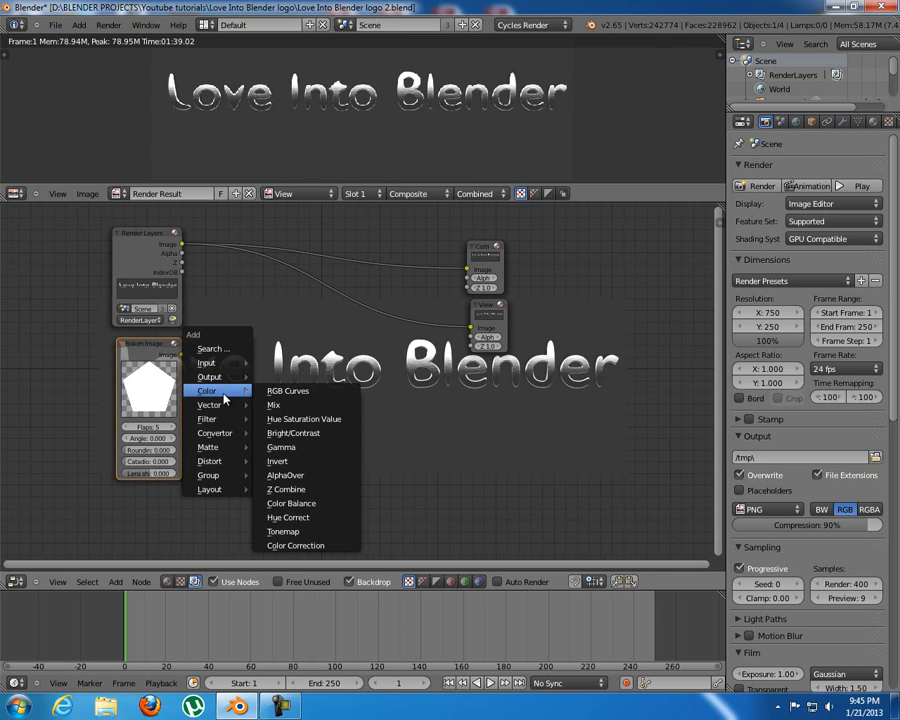
pyautogui.click(272, 404)
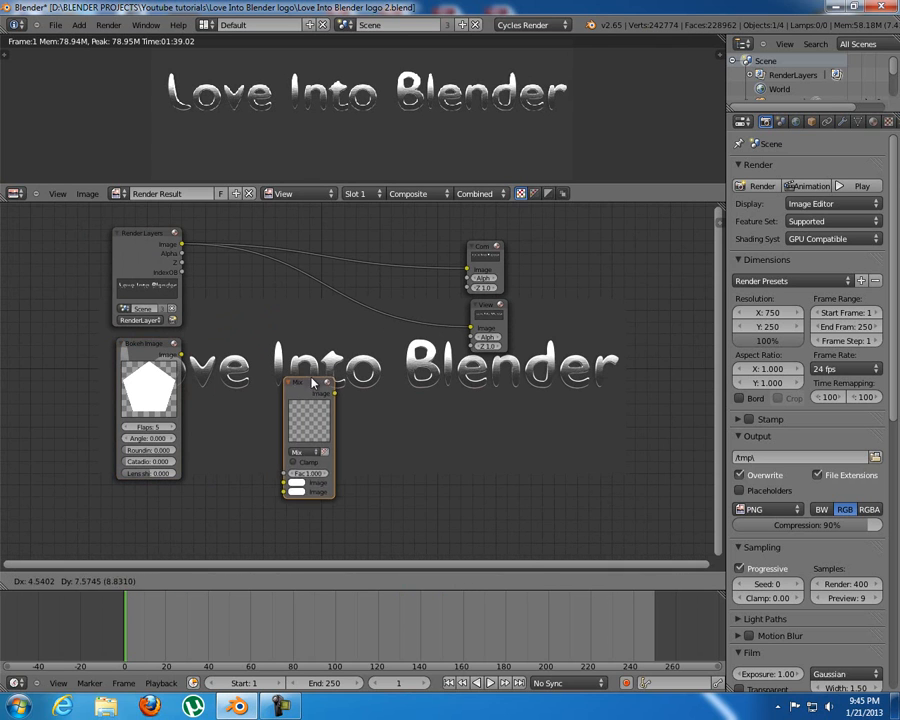
pyautogui.click(368, 300)
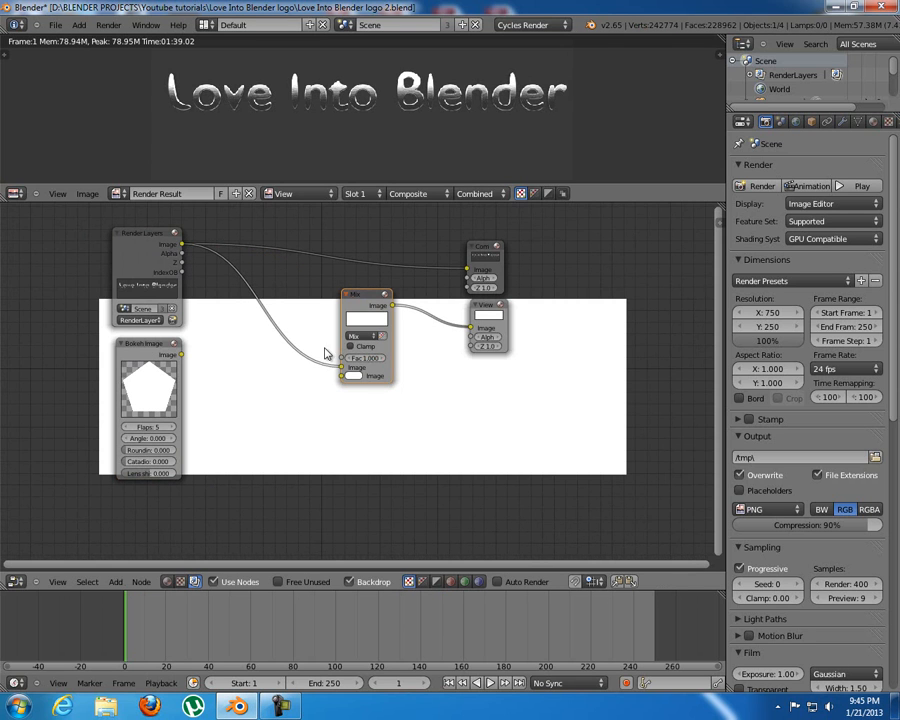
# Connect the Bokeh Image output to the second Image input of the Mix node.
pyautogui.rightClick(183, 248)
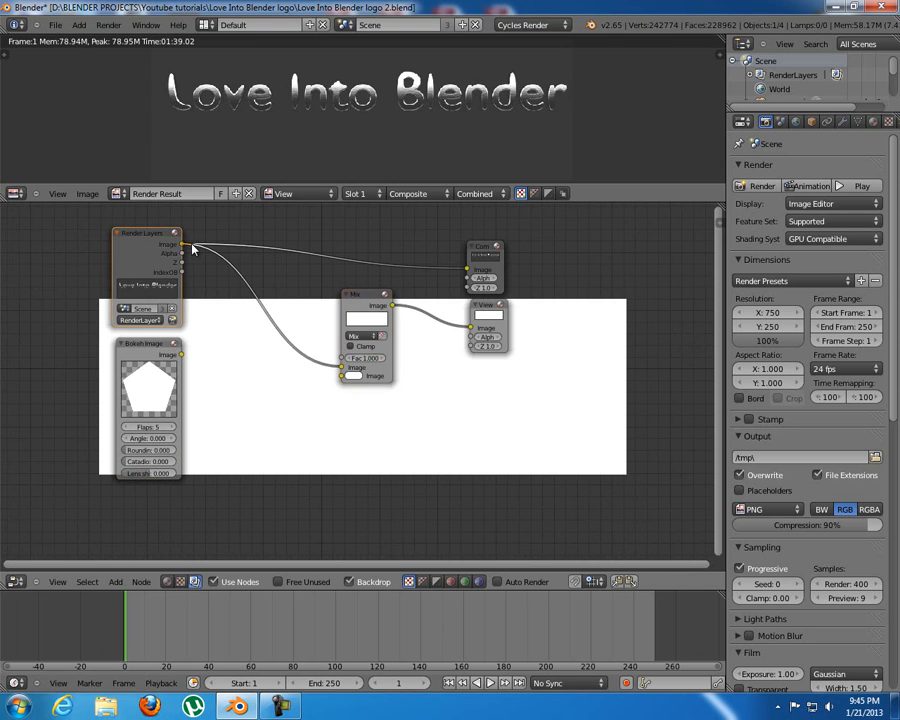
pyautogui.moveTo(181, 244); pyautogui.dragTo(338, 372)
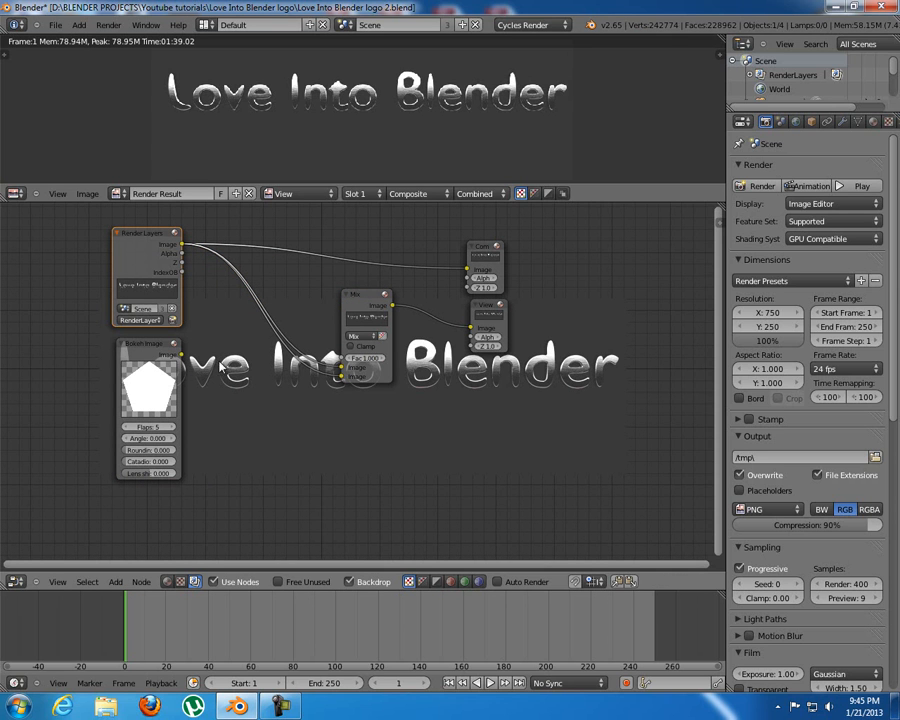
pyautogui.moveTo(341, 376); pyautogui.dragTo(315, 423)
pyautogui.moveTo(182, 354); pyautogui.dragTo(341, 378)
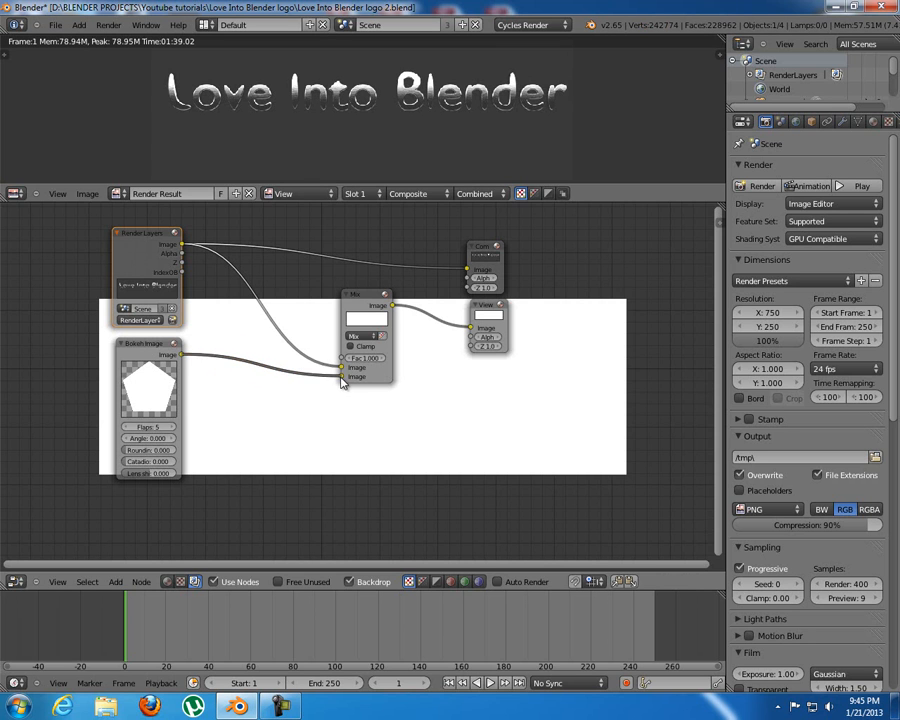
# Set the Mix node's blend type to Multiply.
pyautogui.scroll(3, 381, 345)
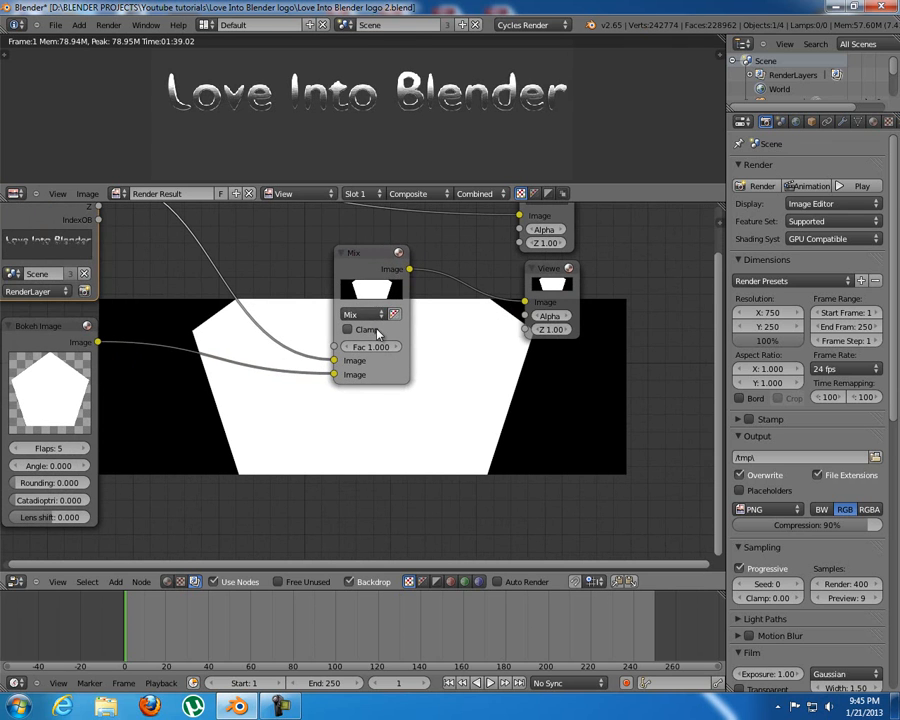
pyautogui.click(376, 314)
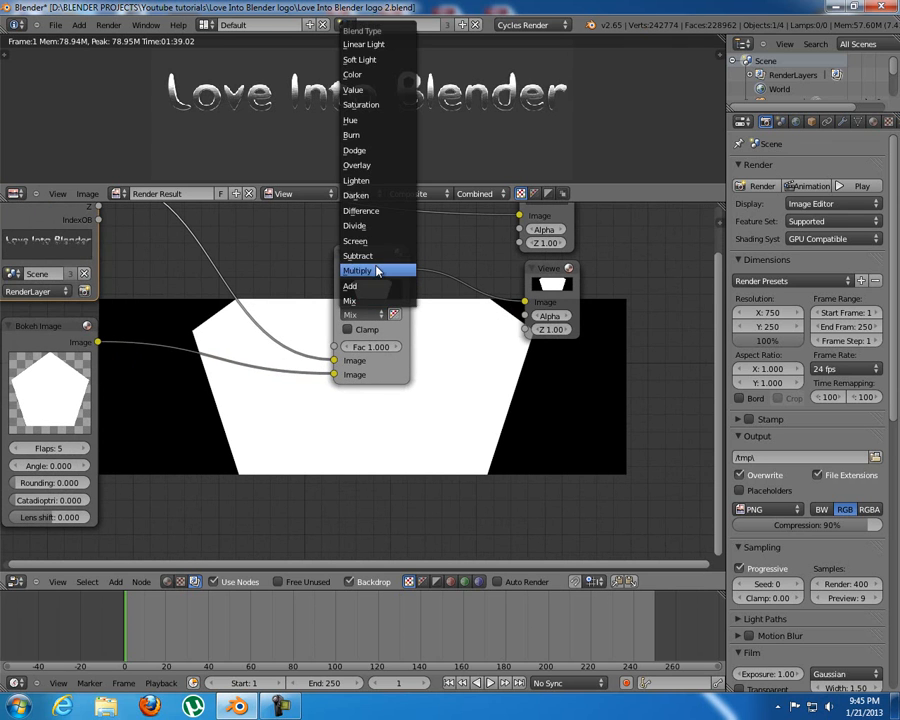
pyautogui.click(376, 270)
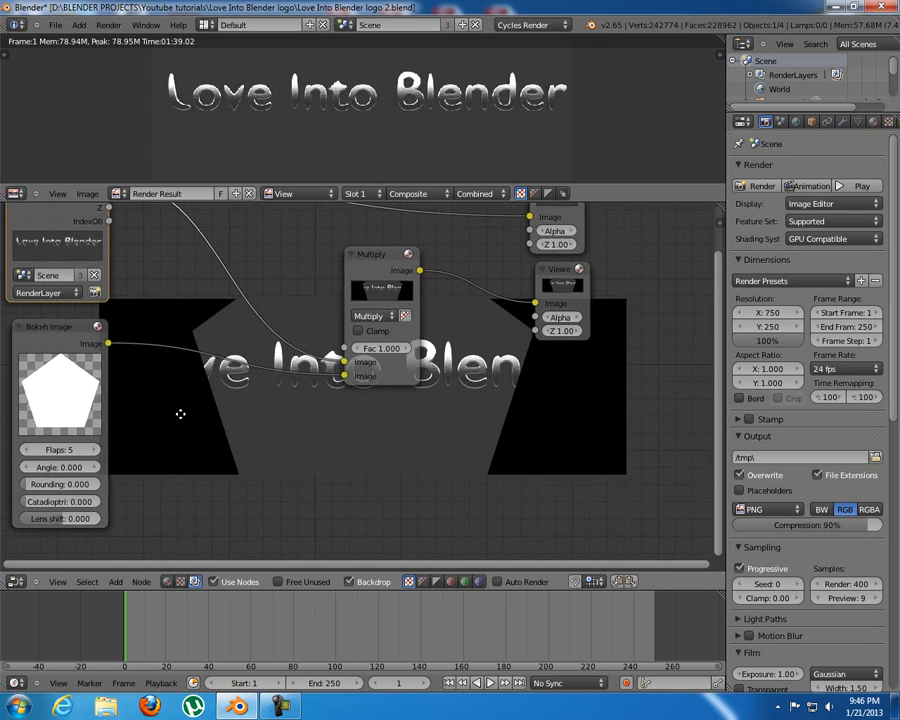
# Try 24 and 10 Flaps on the Bokeh Image node and set the value back to 5.
pyautogui.moveTo(168, 416); pyautogui.dragTo(306, 390, button='middle')
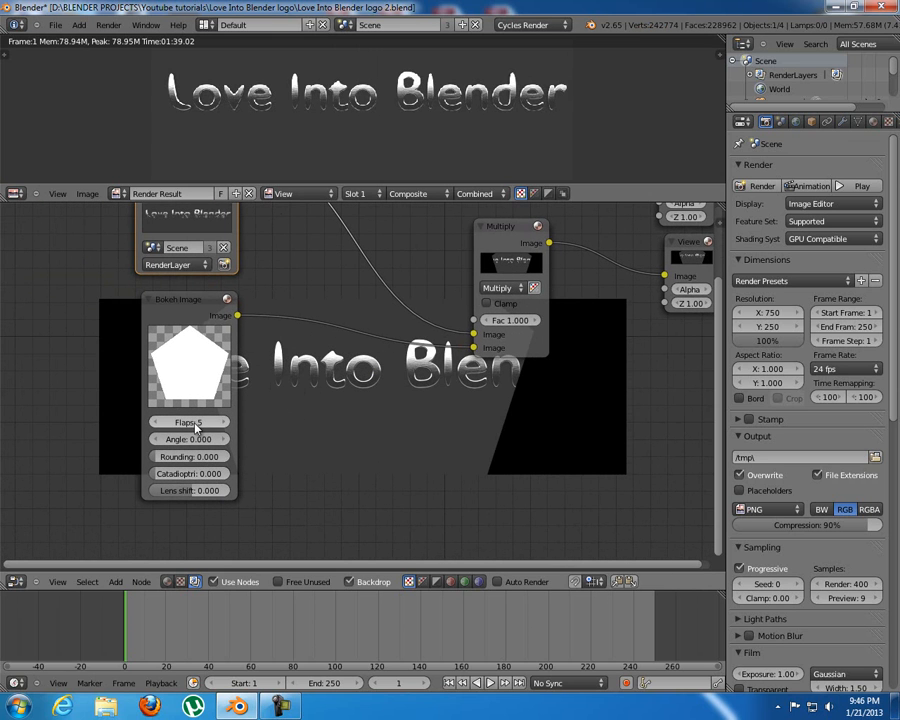
pyautogui.moveTo(195, 423); pyautogui.dragTo(217, 423)
pyautogui.click(193, 422)
pyautogui.write('100')
pyautogui.press('Return')
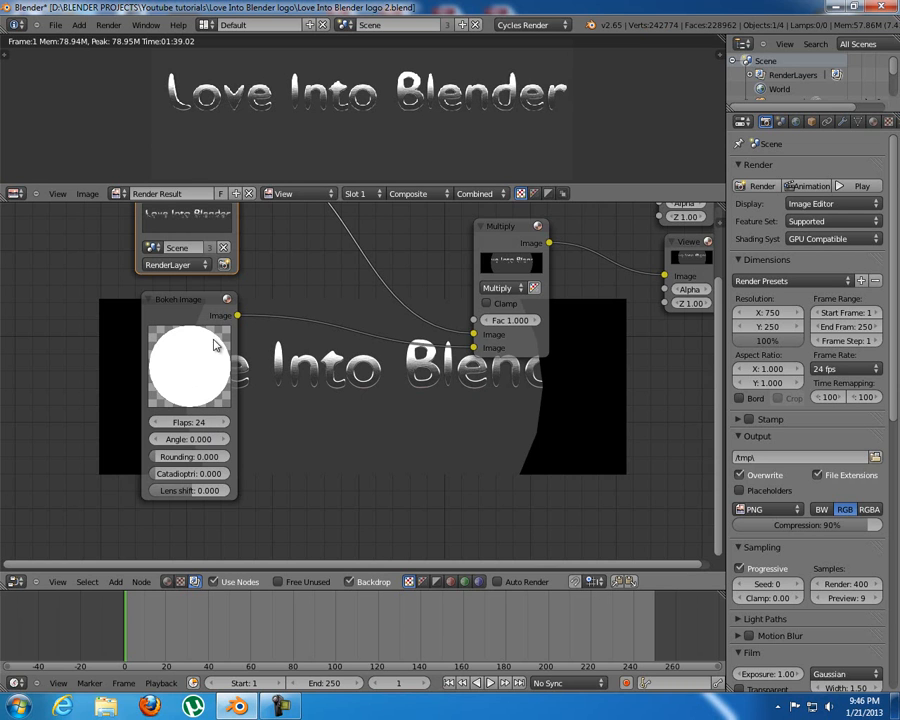
pyautogui.click(185, 427)
pyautogui.write('10')
pyautogui.press('Return')
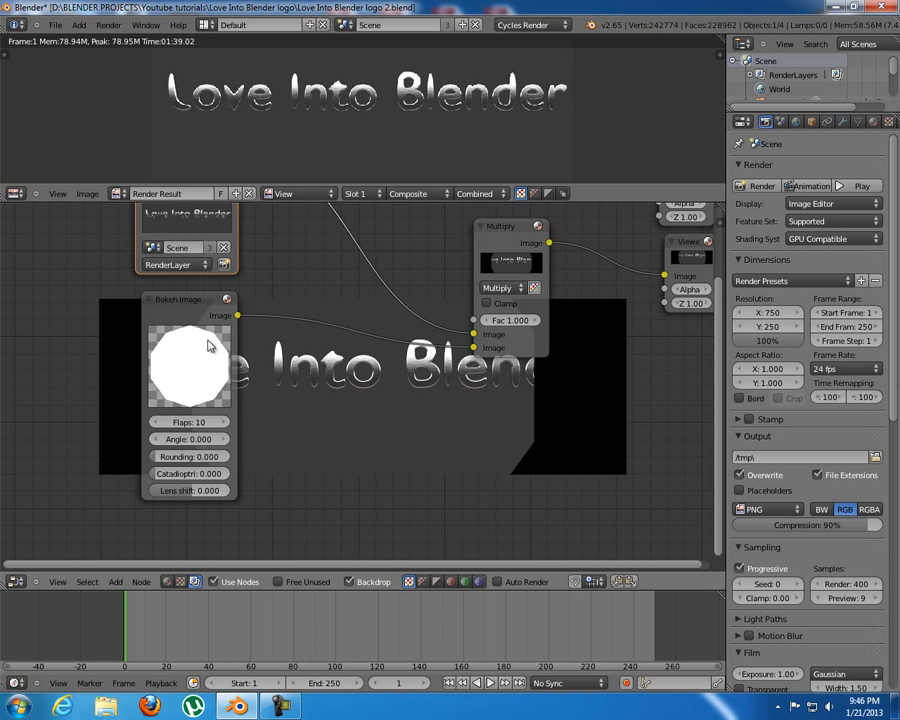
pyautogui.click(193, 424)
pyautogui.write('5')
pyautogui.press('Return')
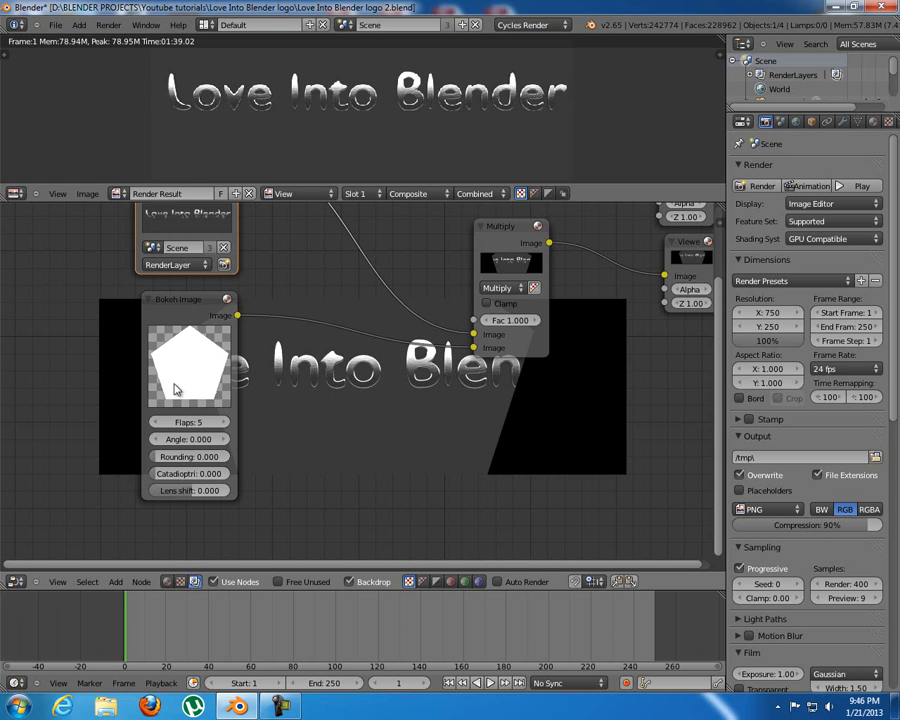
# Try a Rounding of 1 and a different Angle on the Bokeh Image node, returning both values to 0.
pyautogui.moveTo(188, 460); pyautogui.dragTo(354, 461)
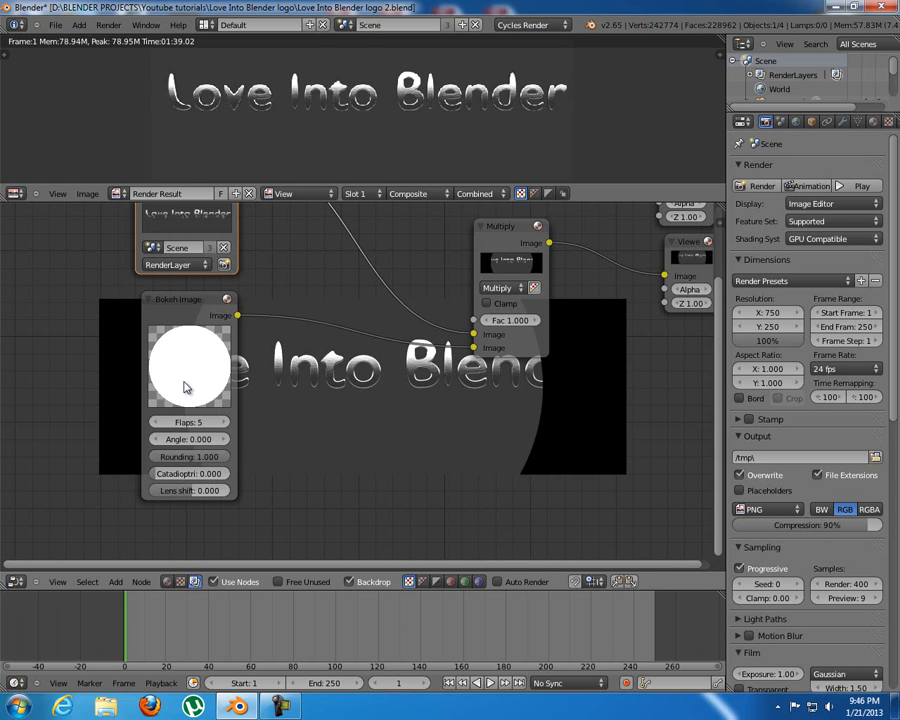
pyautogui.click(190, 459)
pyautogui.write('0')
pyautogui.press('Return')
pyautogui.moveTo(168, 442); pyautogui.dragTo(288, 403)
pyautogui.click(188, 439)
pyautogui.write('0')
pyautogui.press('Return')
# Set the Bokeh Image node's Rounding to 1 to make the shape a circle.
pyautogui.click(172, 460)
pyautogui.write('1')
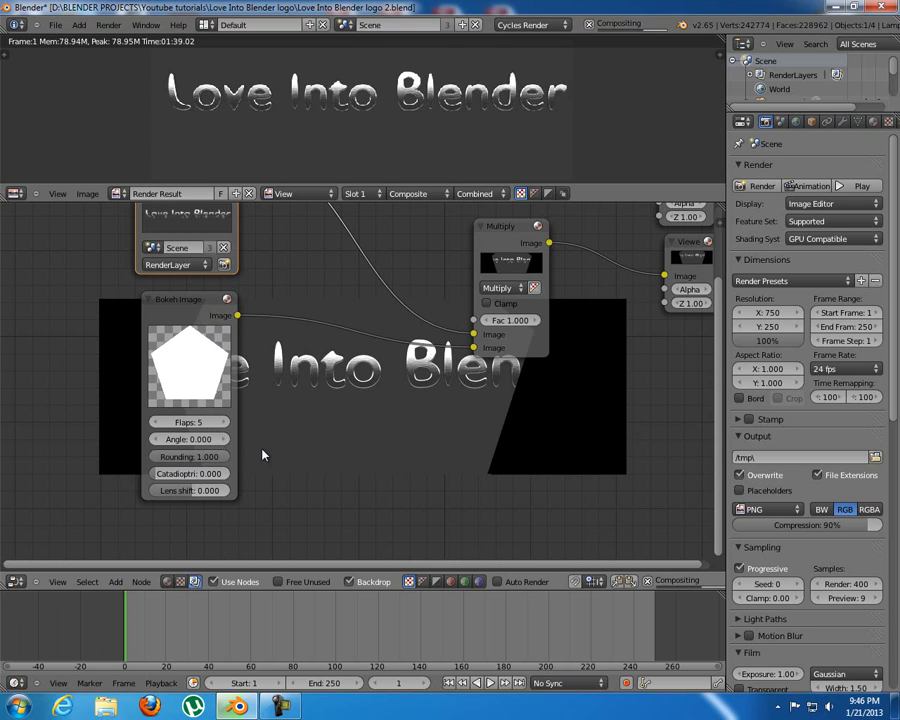
pyautogui.press('Return')
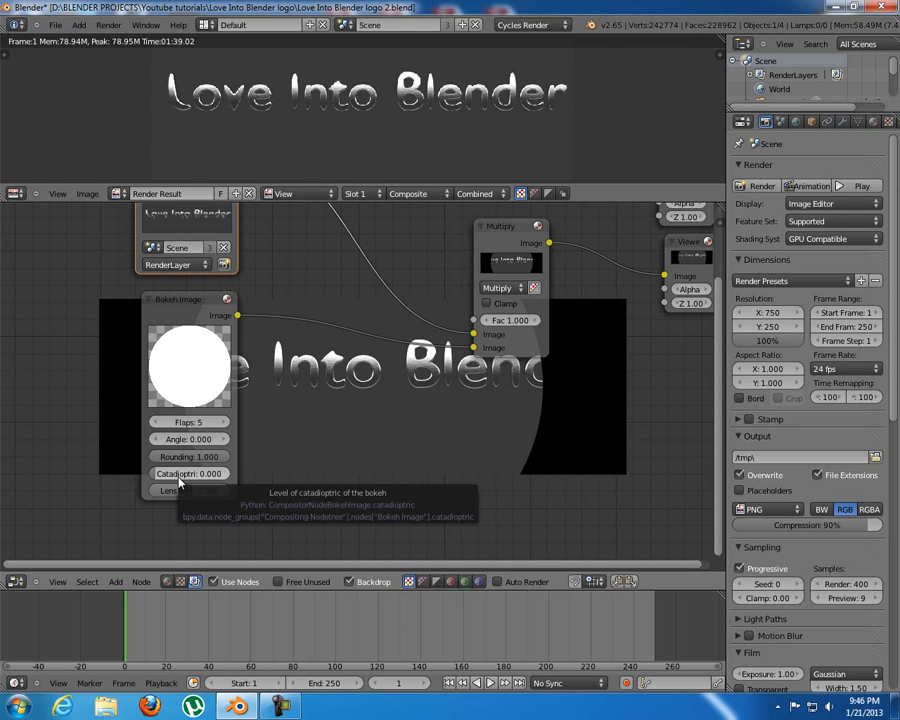
# Try Catadioptric values of 0.278 and 1 on the Bokeh Image node and return the value to 0.
pyautogui.moveTo(180, 483); pyautogui.dragTo(210, 483)
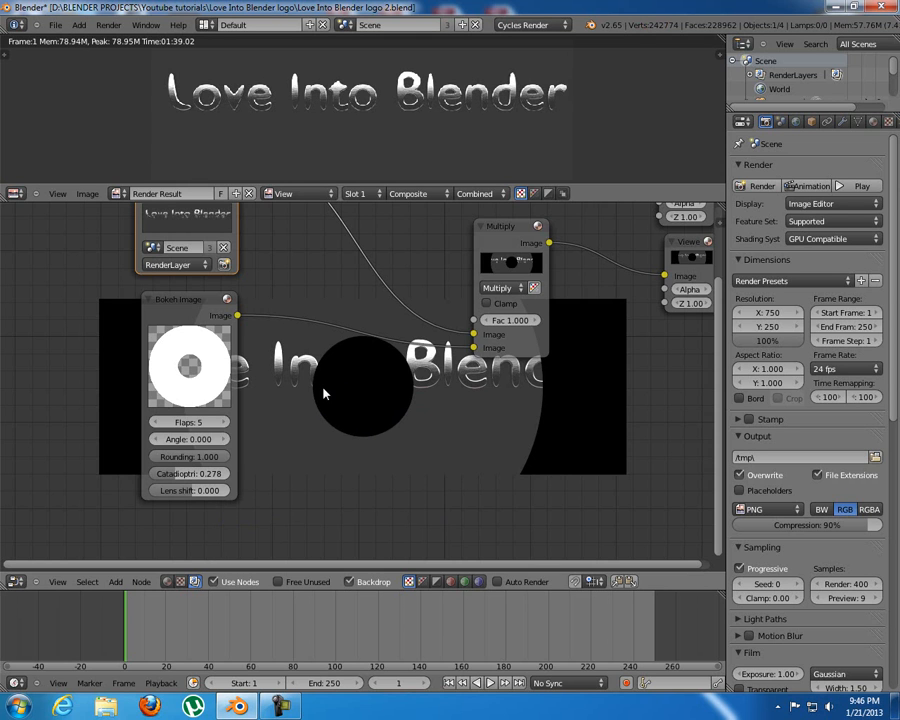
pyautogui.moveTo(187, 482); pyautogui.dragTo(230, 477)
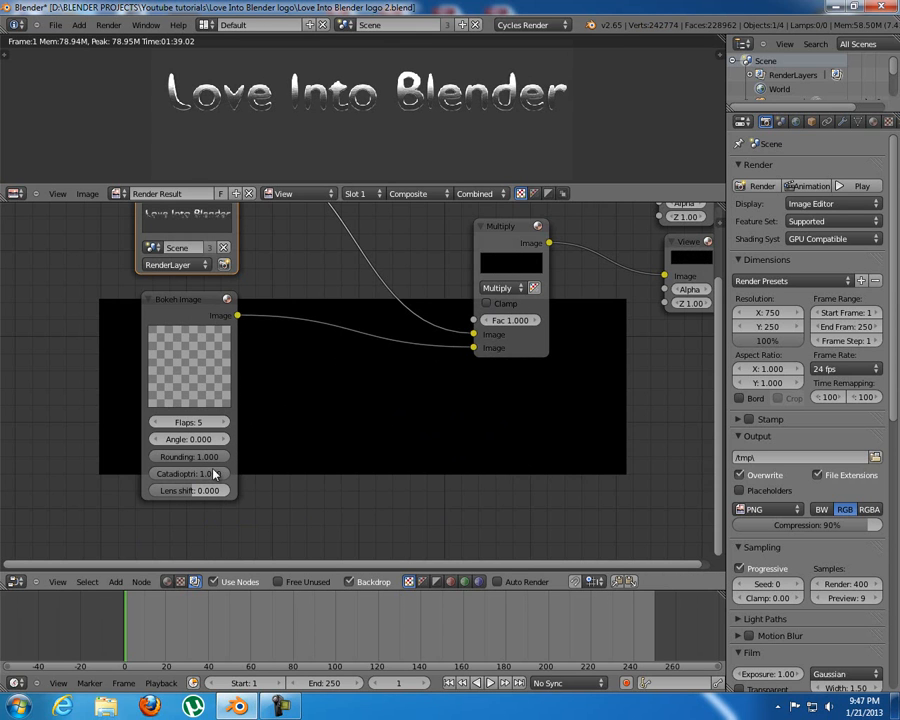
pyautogui.moveTo(209, 482); pyautogui.dragTo(120, 482)
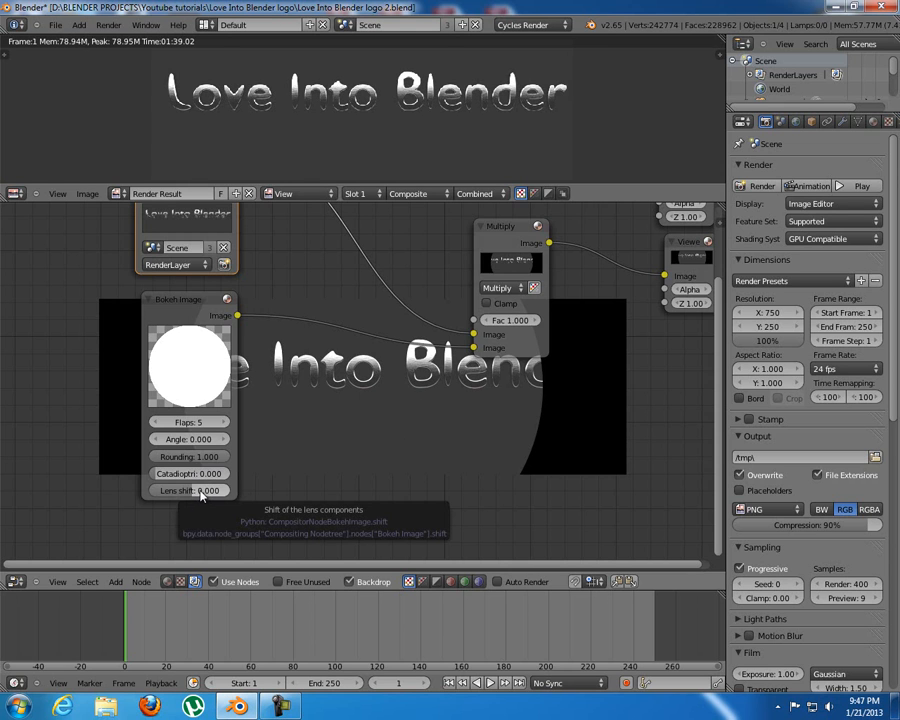
# Try a Lens shift of 0.296 on the Bokeh Image node and return the value to 0.
pyautogui.moveTo(200, 491); pyautogui.dragTo(211, 492)
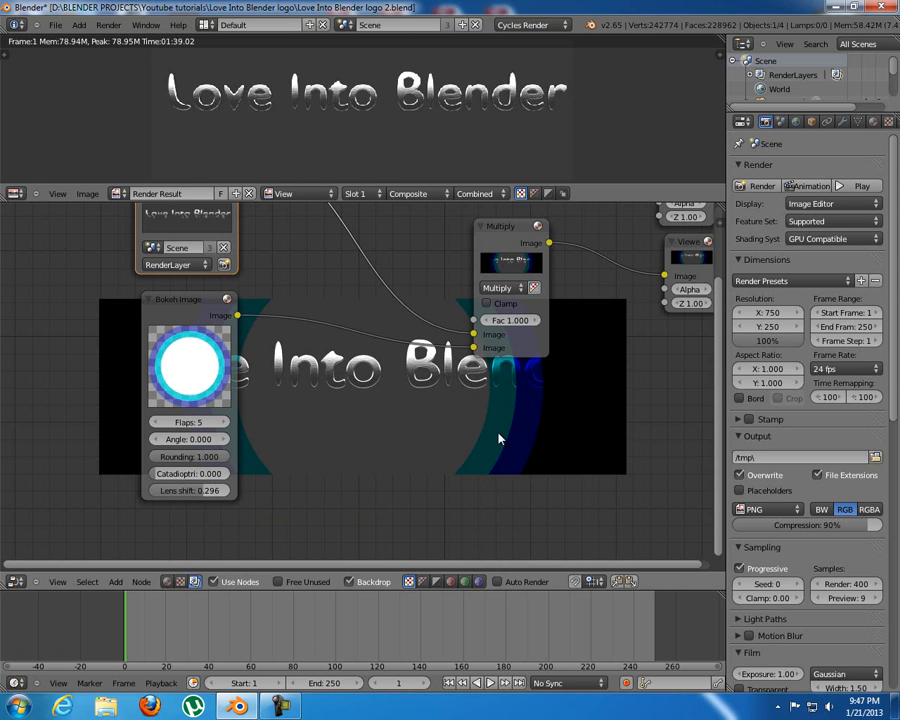
pyautogui.click(187, 490)
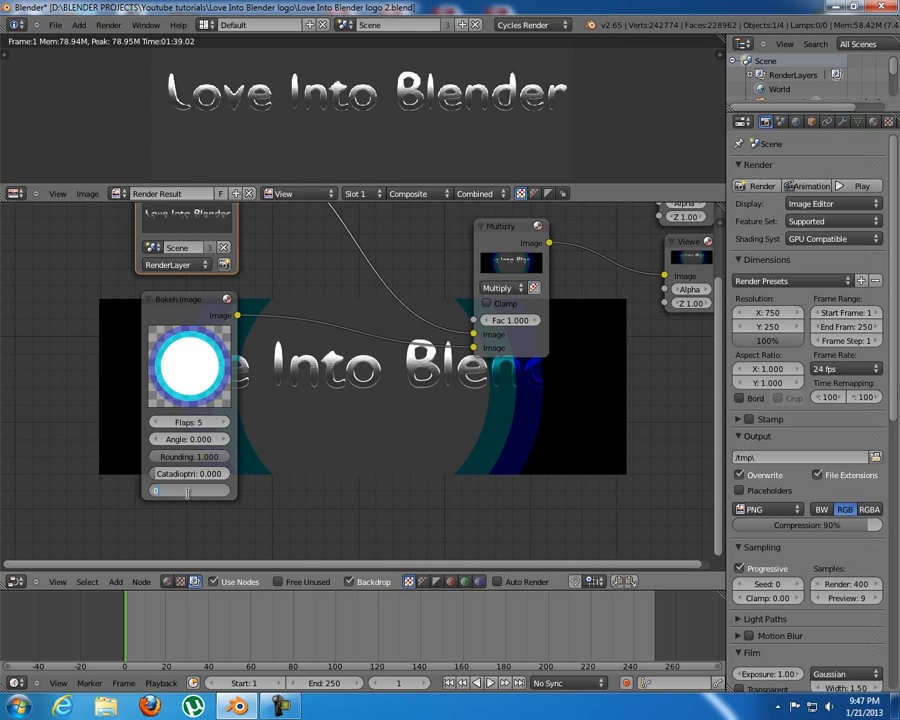
pyautogui.press('Return')
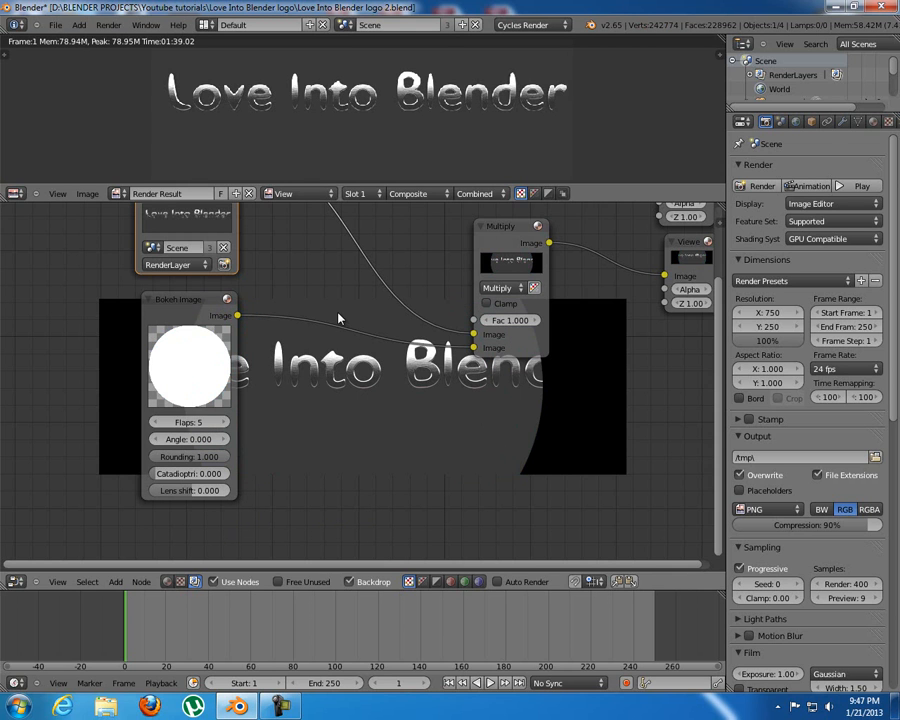
# Move the Multiply, Composite and Viewer nodes farther from the Render Layers and Bokeh Image nodes to make room between them.
pyautogui.scroll(-2, 543, 362)
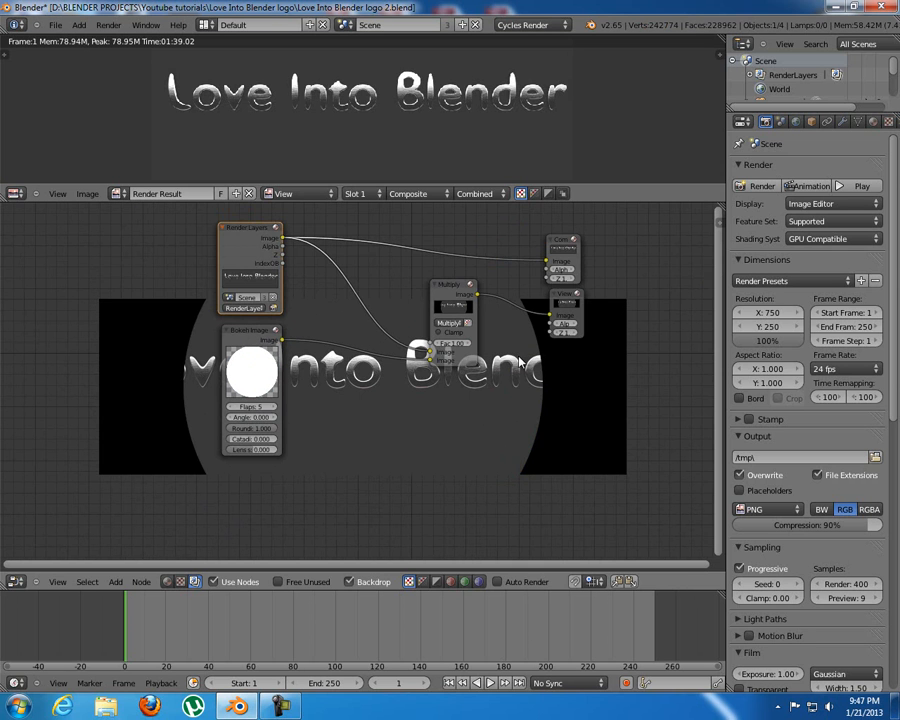
pyautogui.moveTo(471, 300); pyautogui.dragTo(567, 326)
pyautogui.moveTo(562, 247); pyautogui.dragTo(636, 247)
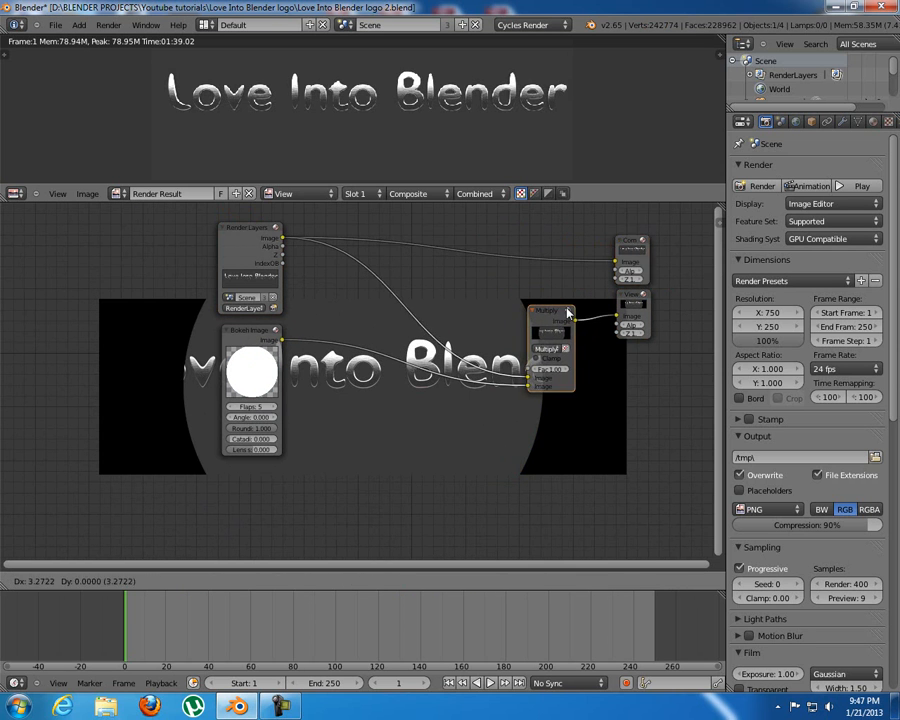
pyautogui.moveTo(550, 310); pyautogui.dragTo(564, 310)
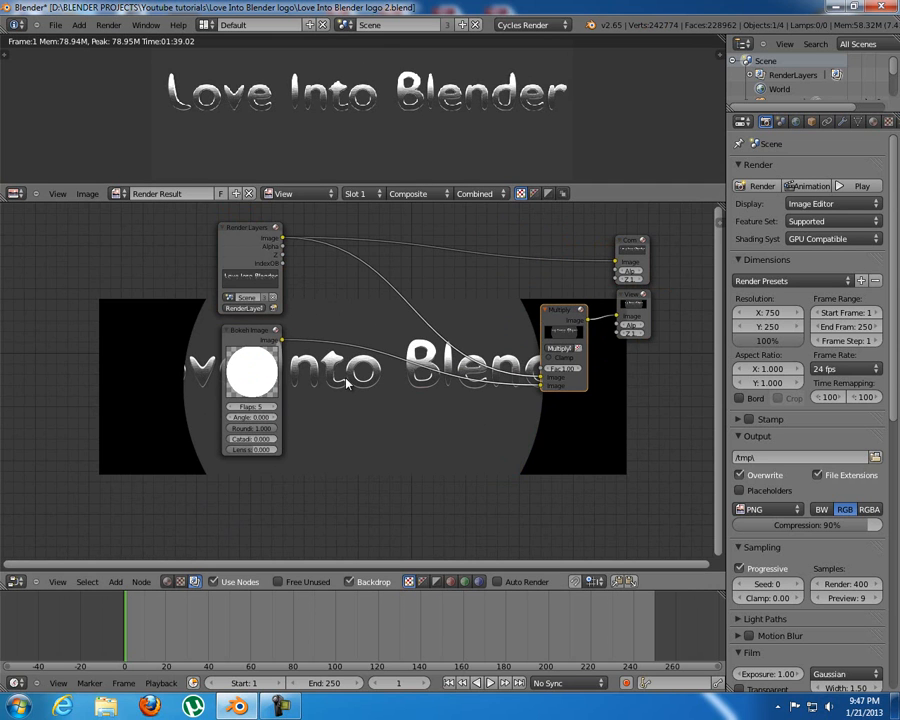
# Add a Scale node and insert it into the link between the Bokeh Image and Multiply nodes.
pyautogui.moveTo(352, 400); pyautogui.dragTo(250, 346, button='middle')
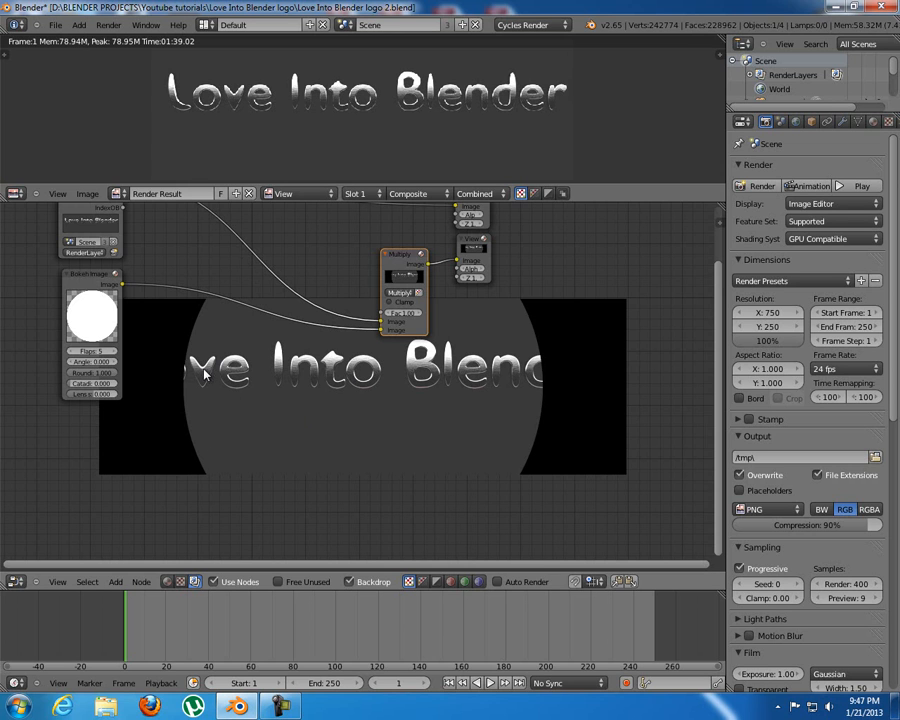
pyautogui.hotkey('shift', 'a')
pyautogui.moveTo(188, 448)
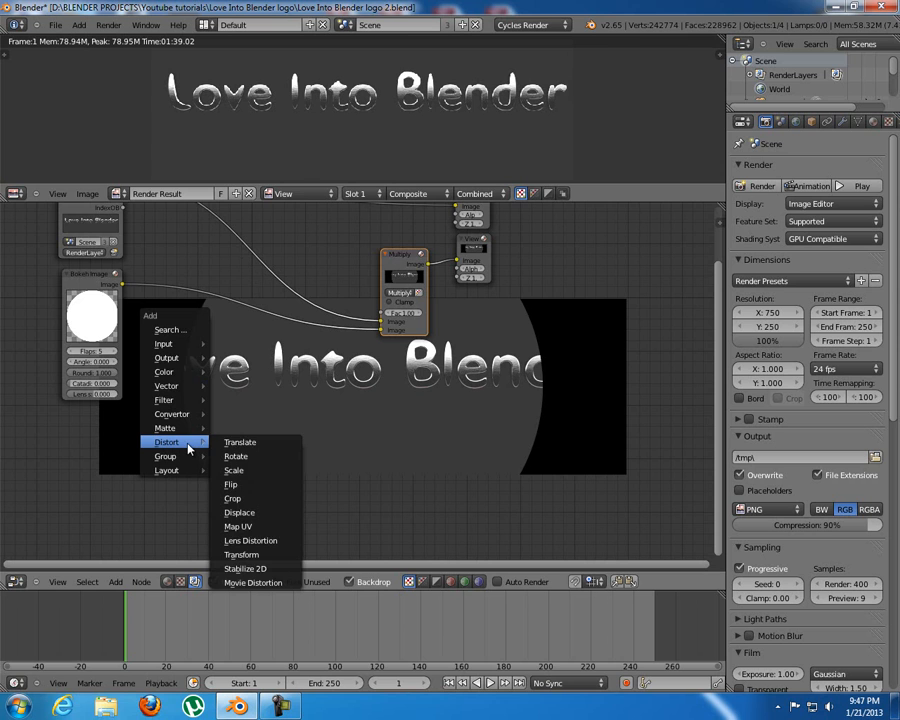
pyautogui.click(262, 470)
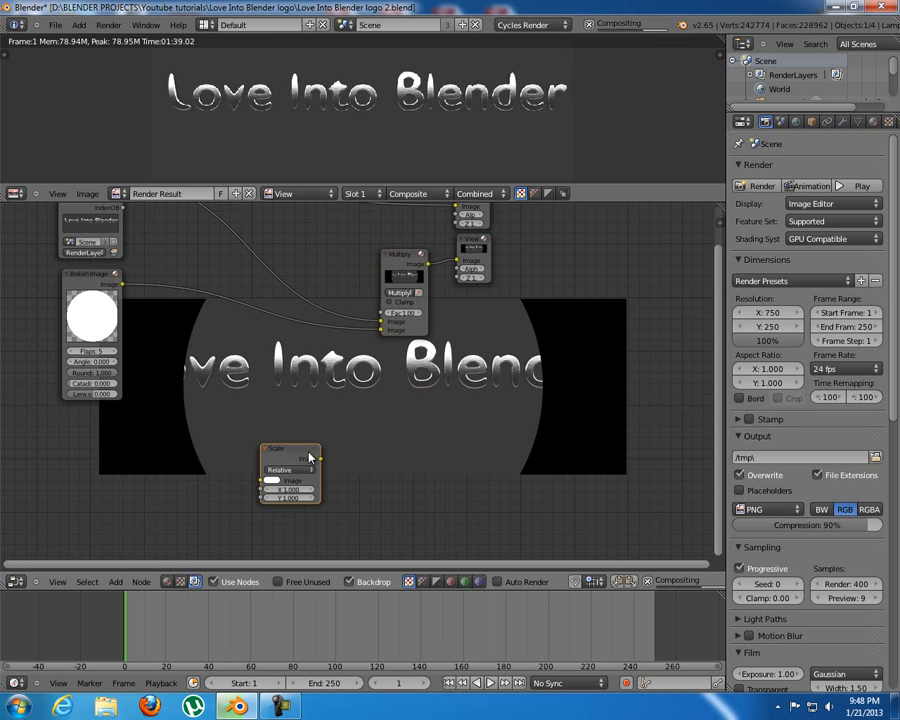
pyautogui.click(180, 283)
pyautogui.moveTo(180, 283); pyautogui.dragTo(161, 276)
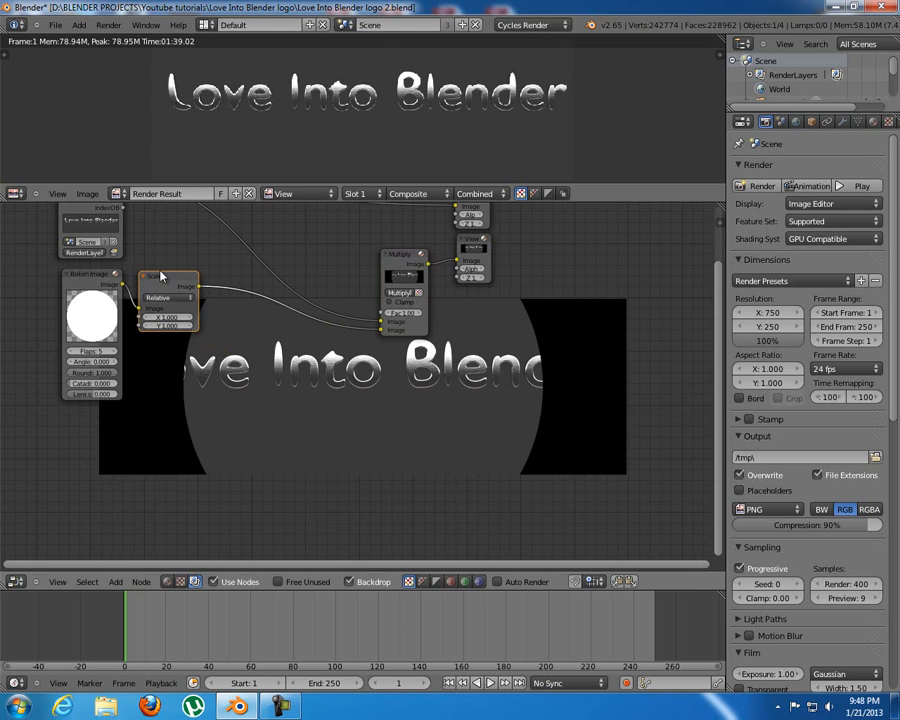
# Set the Scale node's space to Render Size.
pyautogui.scroll(1, 161, 276)
pyautogui.click(150, 288)
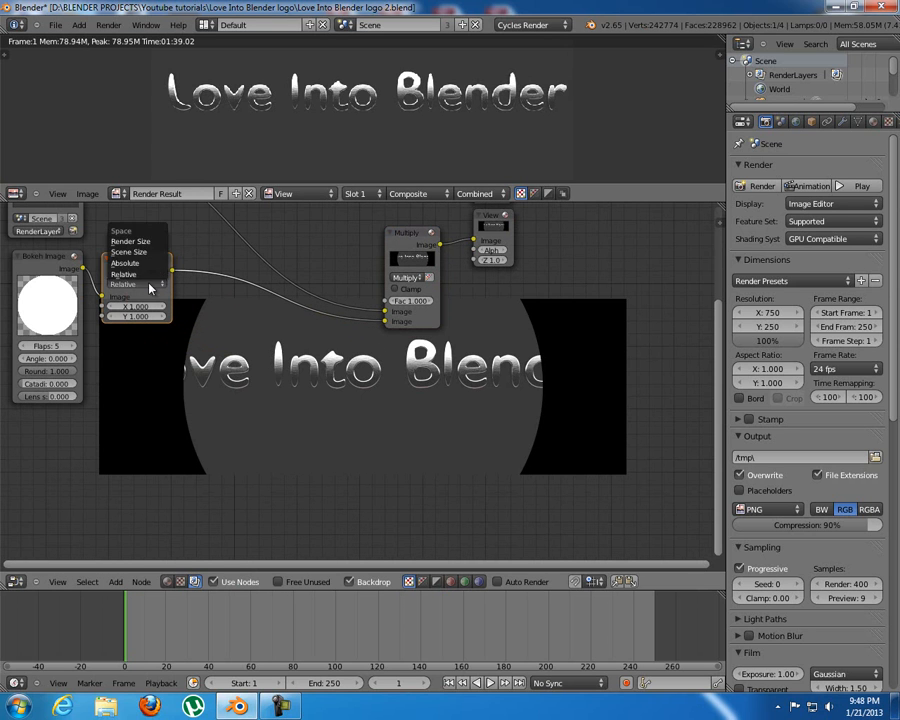
pyautogui.click(135, 258)
pyautogui.click(151, 285)
pyautogui.click(146, 242)
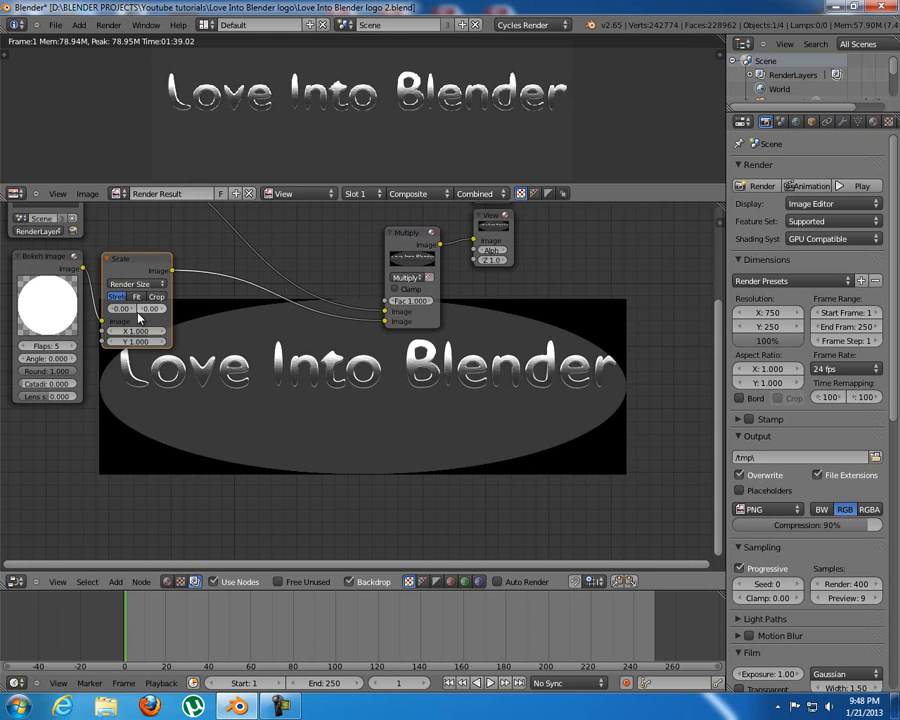
# Try the Crop and Fit options on the Scale node and return it to Stretch.
pyautogui.moveTo(271, 337); pyautogui.dragTo(240, 290, button='middle')
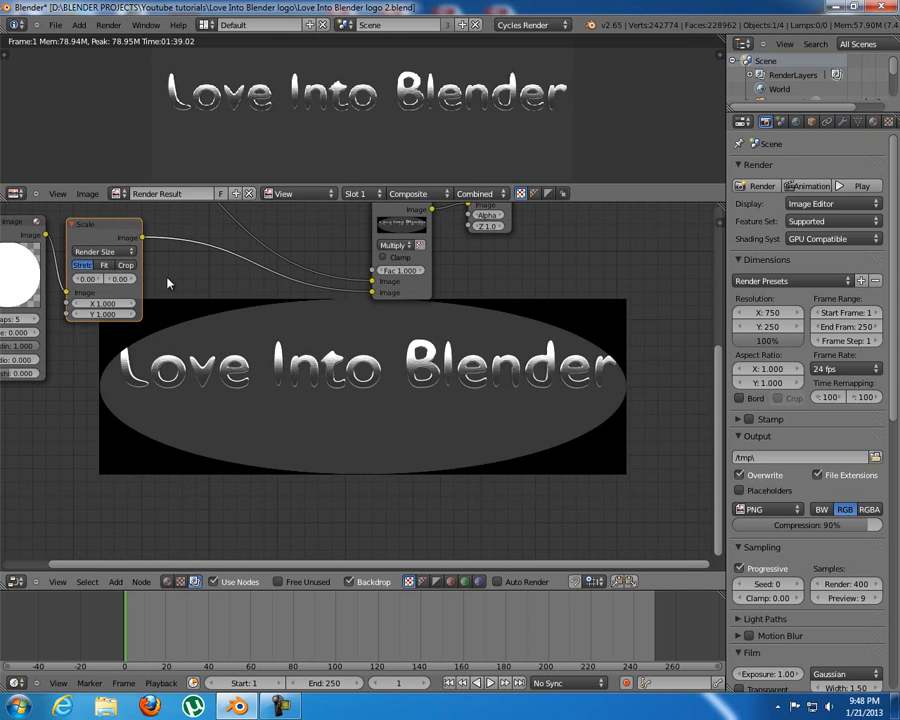
pyautogui.click(125, 265)
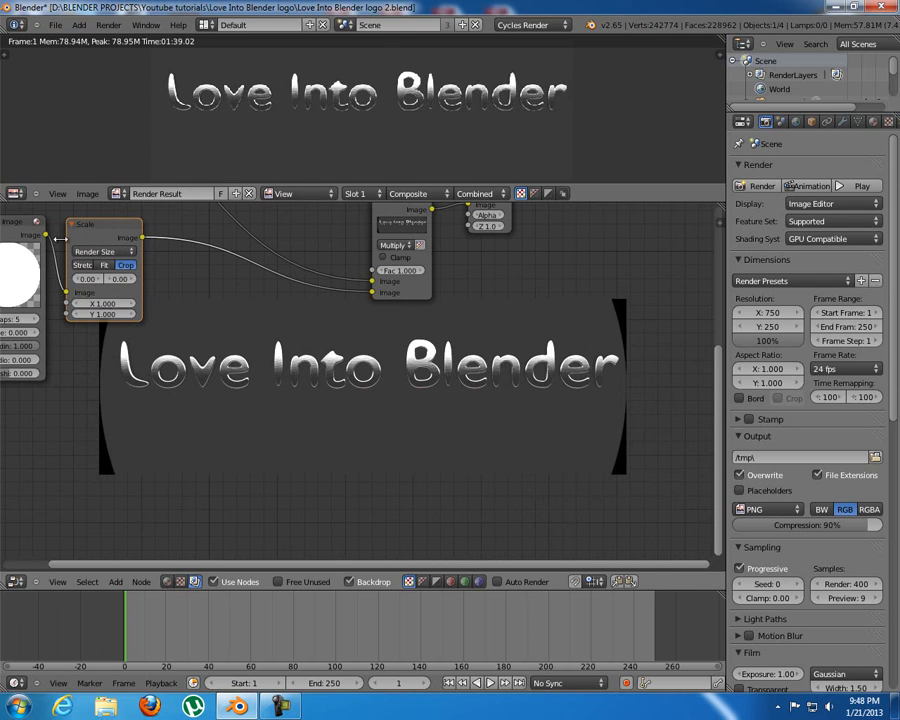
pyautogui.click(83, 265)
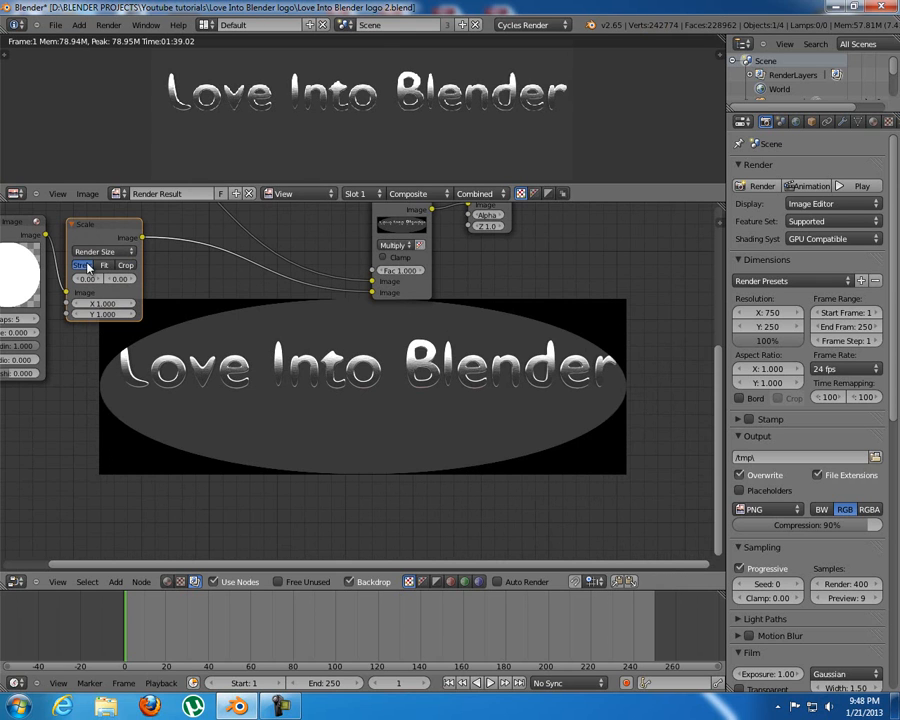
pyautogui.click(104, 265)
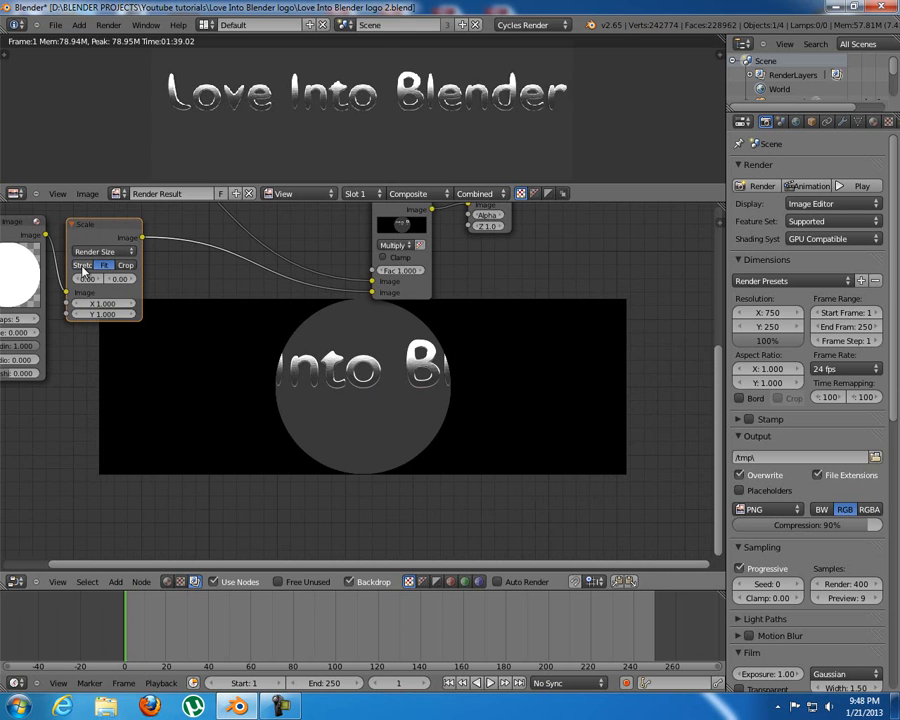
pyautogui.click(83, 266)
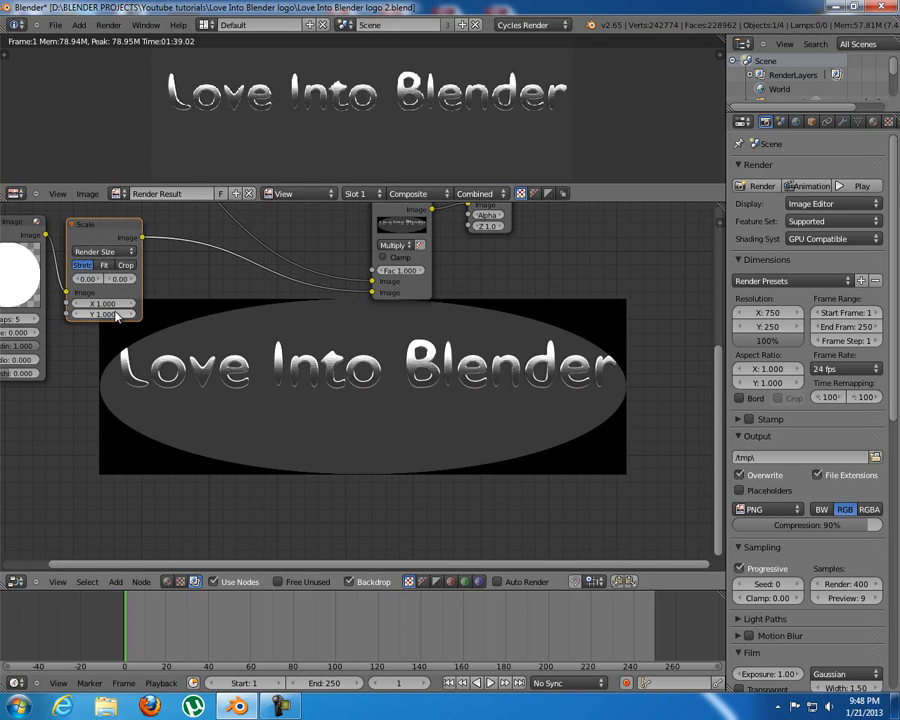
# Try different X and Y values on the Scale node and return both to 1.
pyautogui.moveTo(104, 304)
pyautogui.mouseDown()
pyautogui.moveTo(129, 304)
pyautogui.moveTo(124, 314)
pyautogui.moveTo(53, 313)
pyautogui.moveTo(66, 305)
pyautogui.moveTo(87, 311)
pyautogui.mouseUp()
pyautogui.click(85, 304)
pyautogui.press('Return')
pyautogui.click(118, 317)
pyautogui.click(109, 315)
pyautogui.write('1')
pyautogui.press('Return')
# Move the Viewer and Multiply nodes farther away from the Scale node to leave space for another node.
pyautogui.moveTo(221, 271); pyautogui.dragTo(193, 359, button='middle')
pyautogui.moveTo(371, 283); pyautogui.dragTo(402, 270)
pyautogui.moveTo(459, 265); pyautogui.dragTo(530, 266)
pyautogui.moveTo(395, 272); pyautogui.dragTo(446, 271)
# Add a Blur node and insert it into the link between the Scale and Multiply nodes.
pyautogui.hotkey('shift', 'a')
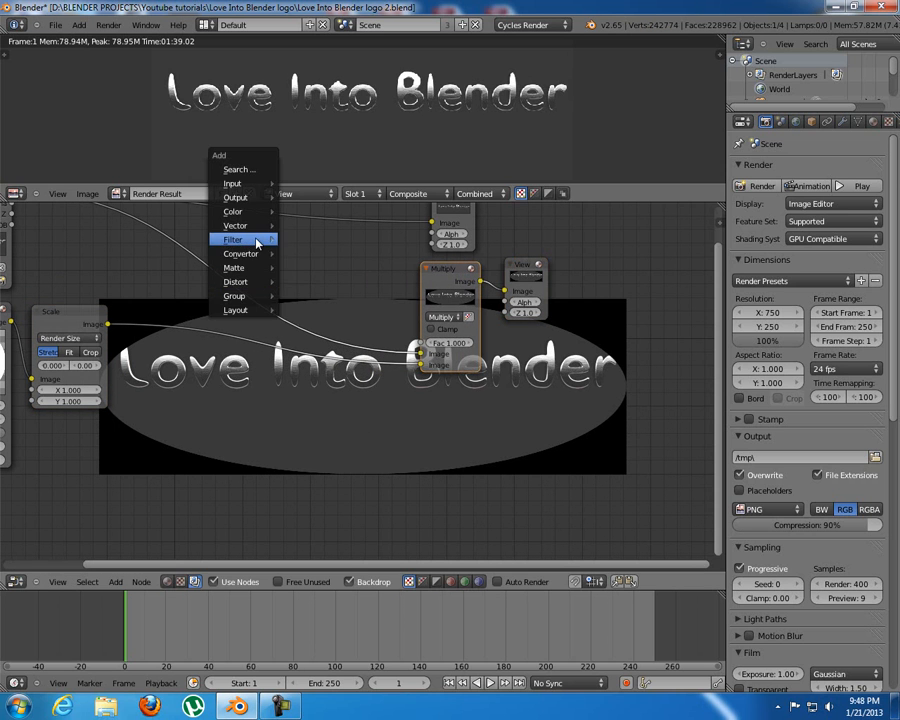
pyautogui.moveTo(260, 240)
pyautogui.click(320, 258)
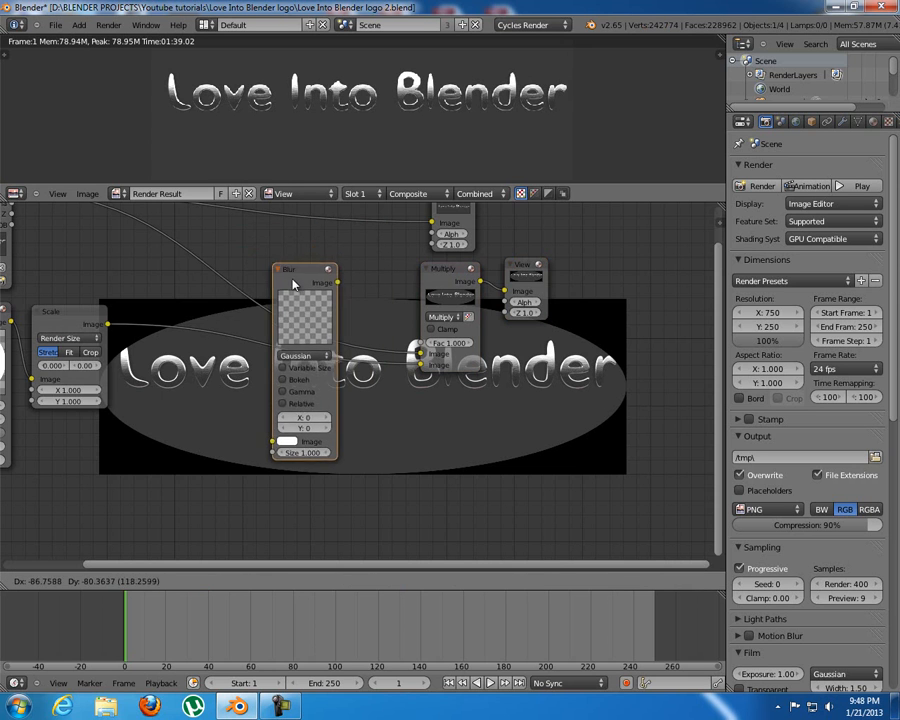
pyautogui.click(166, 323)
# Set the Blur node's filter type to Fast Gaussian and enable Relative.
pyautogui.moveTo(235, 348); pyautogui.dragTo(246, 286, button='middle')
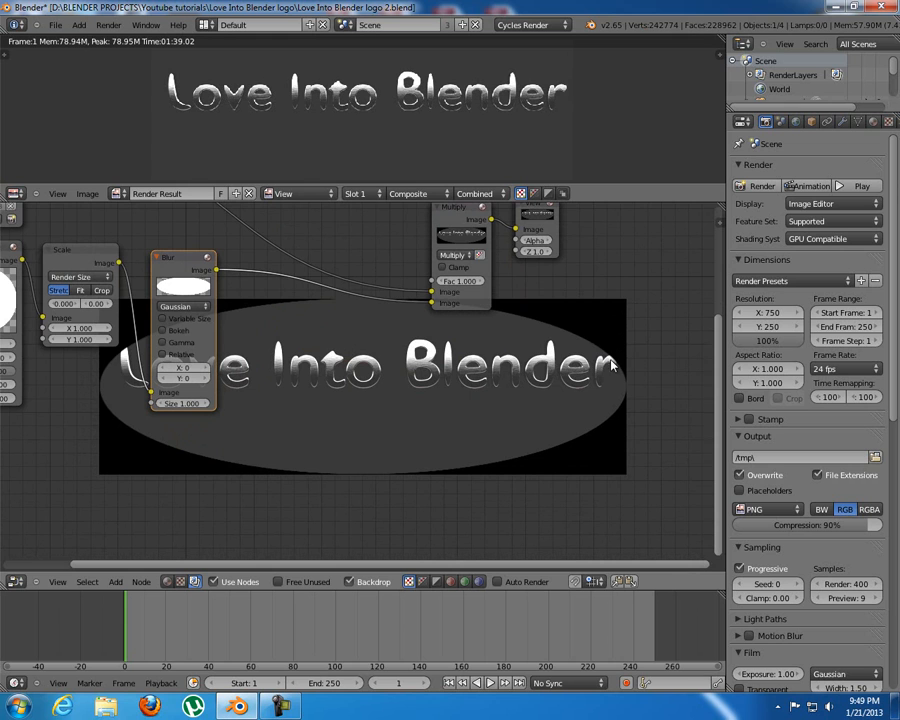
pyautogui.click(197, 310)
pyautogui.click(200, 238)
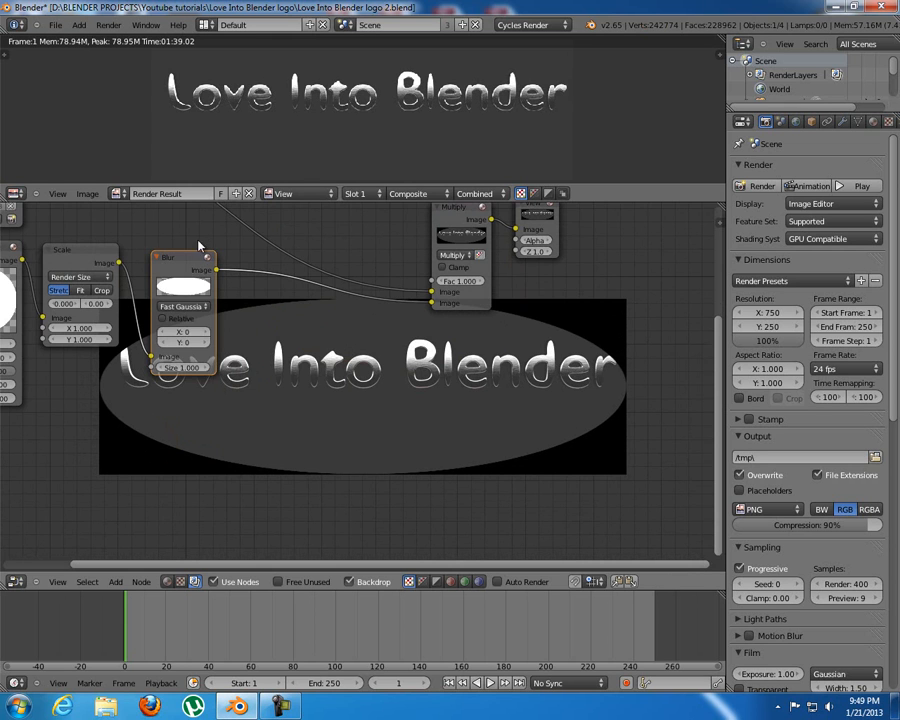
pyautogui.click(163, 318)
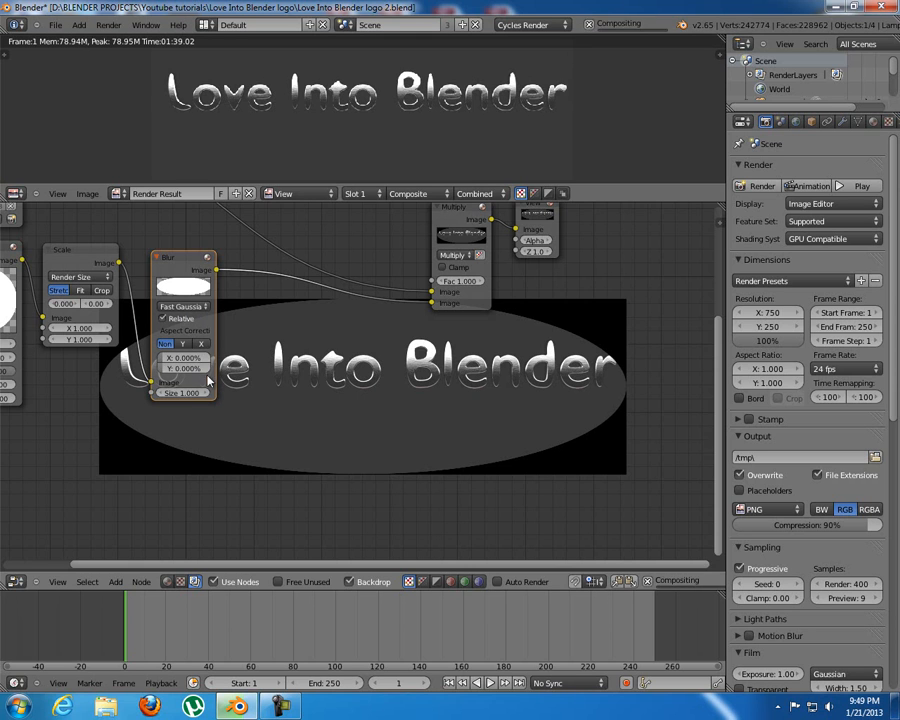
# Set the Blur node's aspect correction to X and both its X and Y blur amounts to 20%.
pyautogui.moveTo(190, 364); pyautogui.dragTo(185, 362)
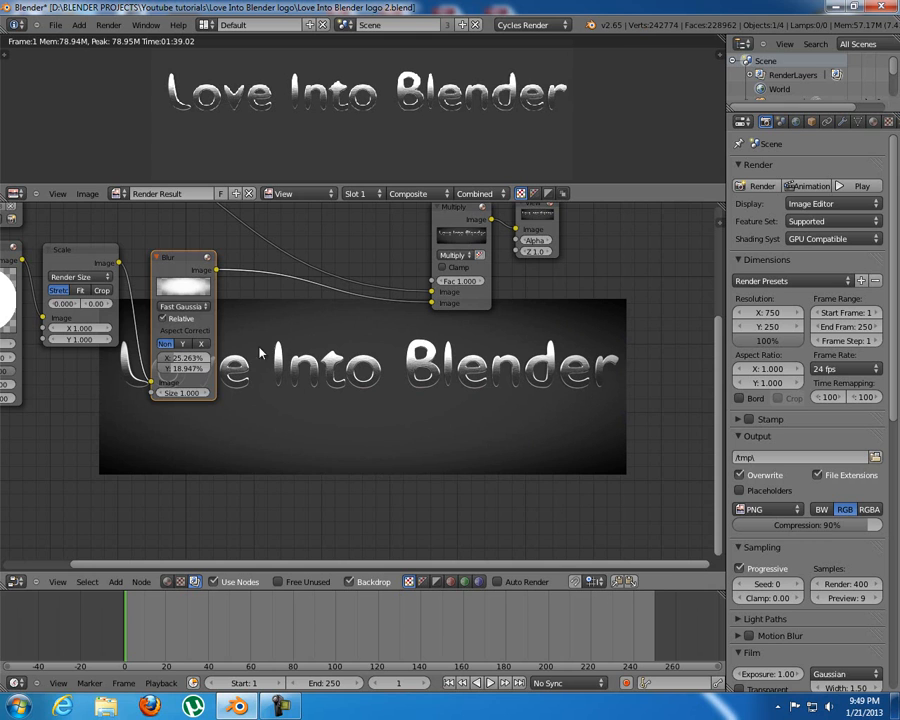
pyautogui.click(201, 344)
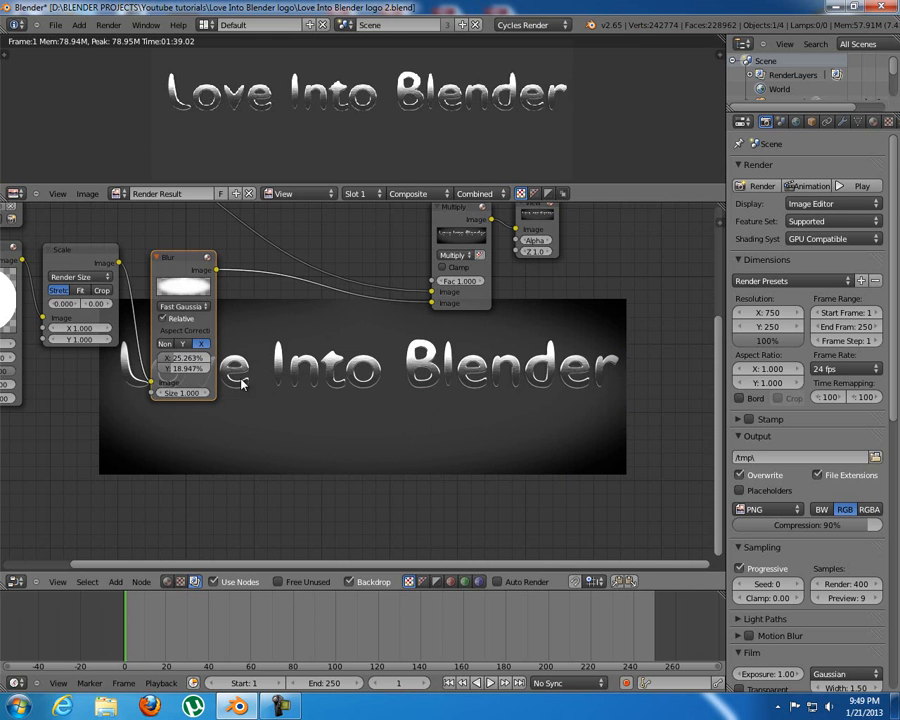
pyautogui.click(175, 359)
pyautogui.write('20')
pyautogui.press('Return')
pyautogui.click(182, 371)
pyautogui.write('20')
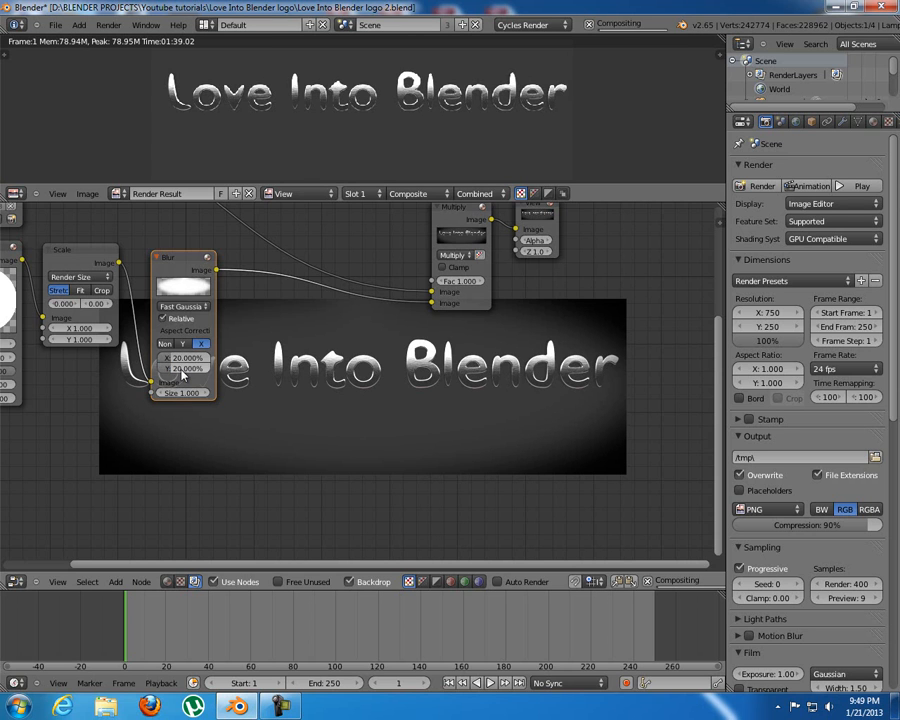
pyautogui.press('Return')
# Set the Bokeh Image node's Lens shift to about 0.07 for a slight blue tint around the vignette.
pyautogui.moveTo(402, 437); pyautogui.dragTo(297, 417, button='middle')
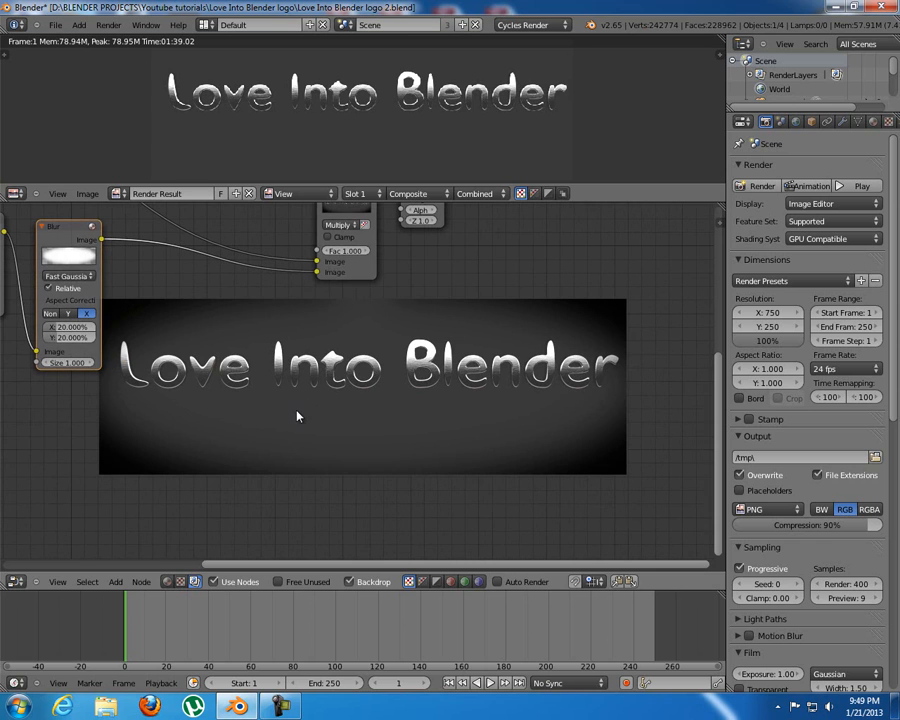
pyautogui.moveTo(221, 375); pyautogui.dragTo(233, 373, button='middle')
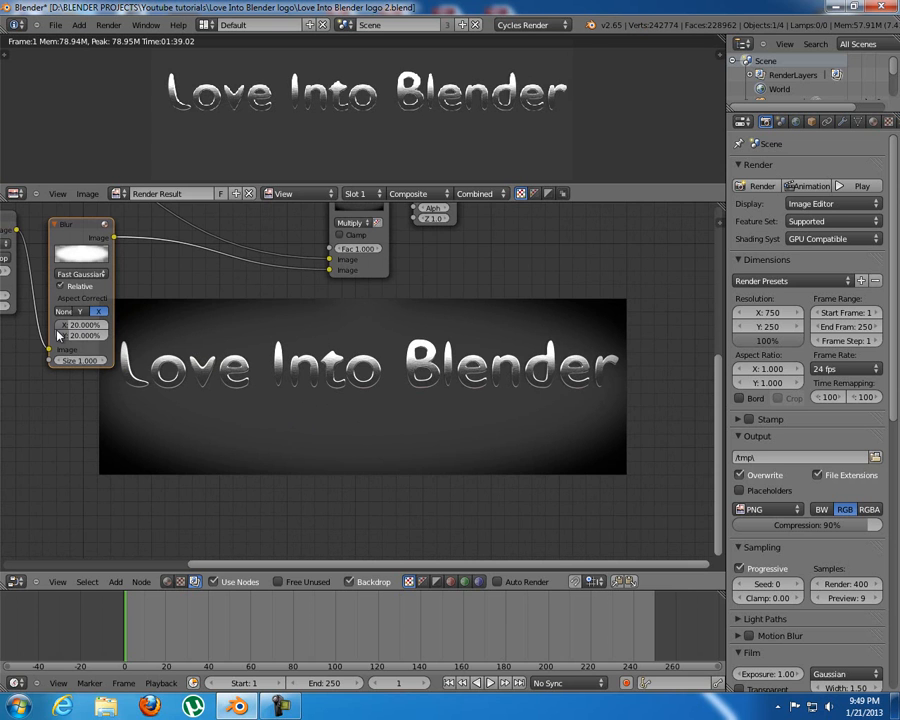
pyautogui.moveTo(117, 344); pyautogui.dragTo(183, 399, button='middle')
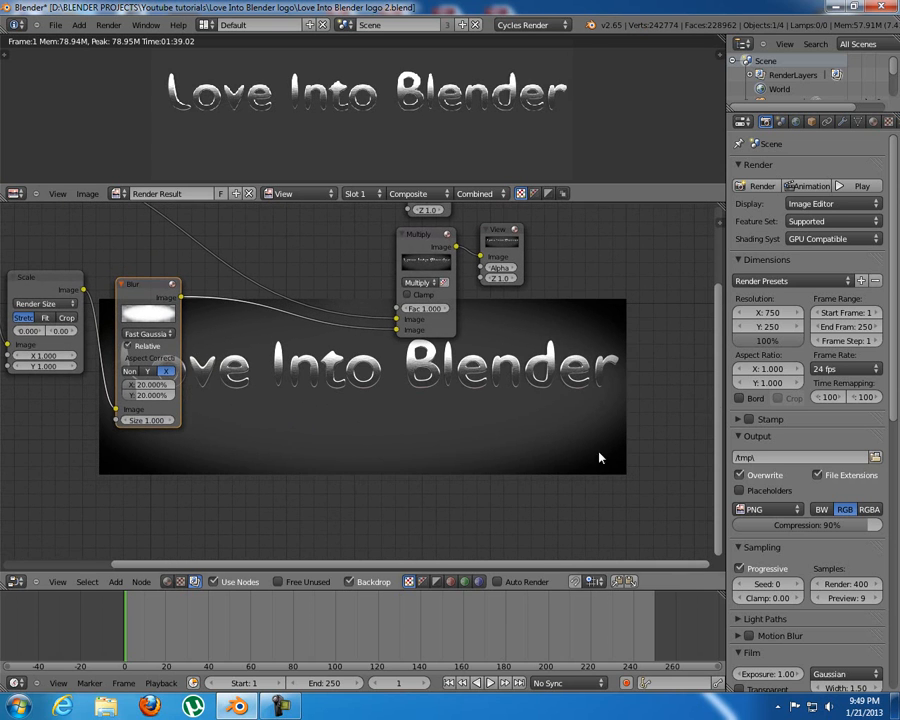
pyautogui.moveTo(333, 452); pyautogui.dragTo(497, 420, button='middle')
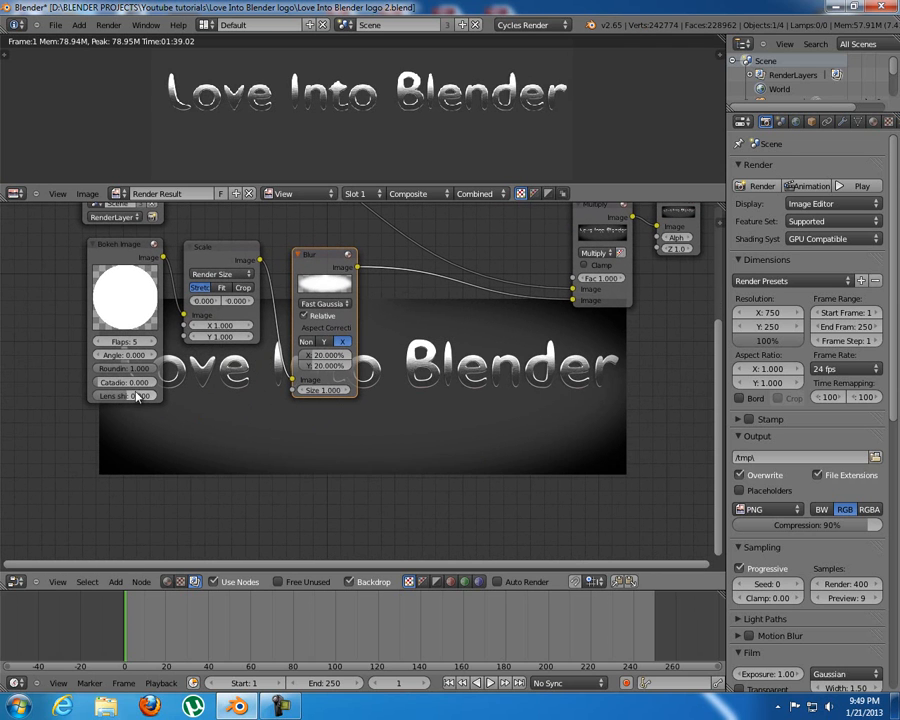
pyautogui.moveTo(130, 396); pyautogui.dragTo(222, 421)
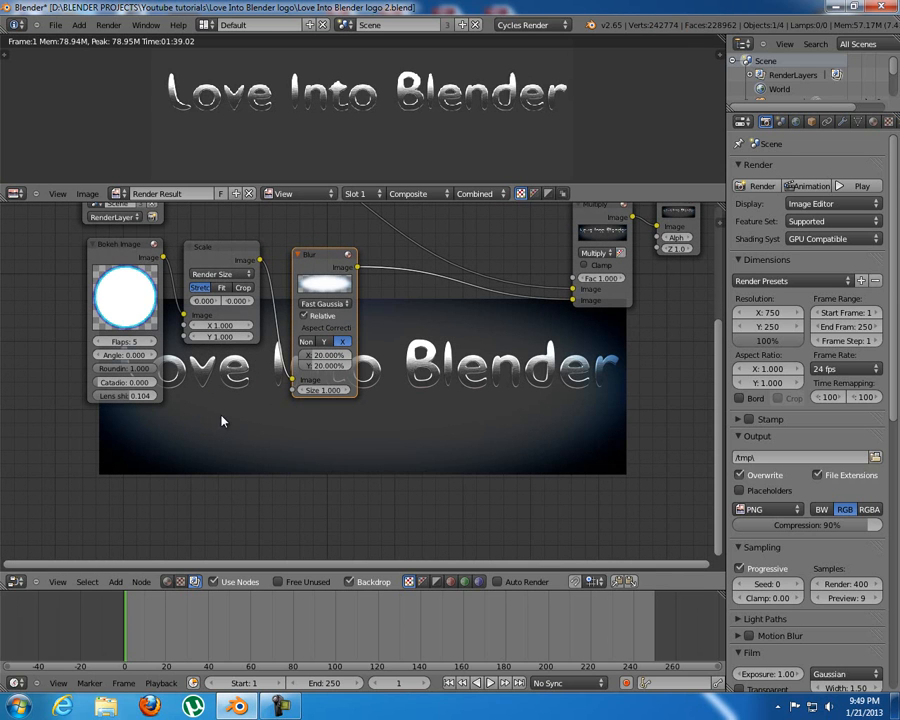
pyautogui.moveTo(126, 398); pyautogui.dragTo(129, 398)
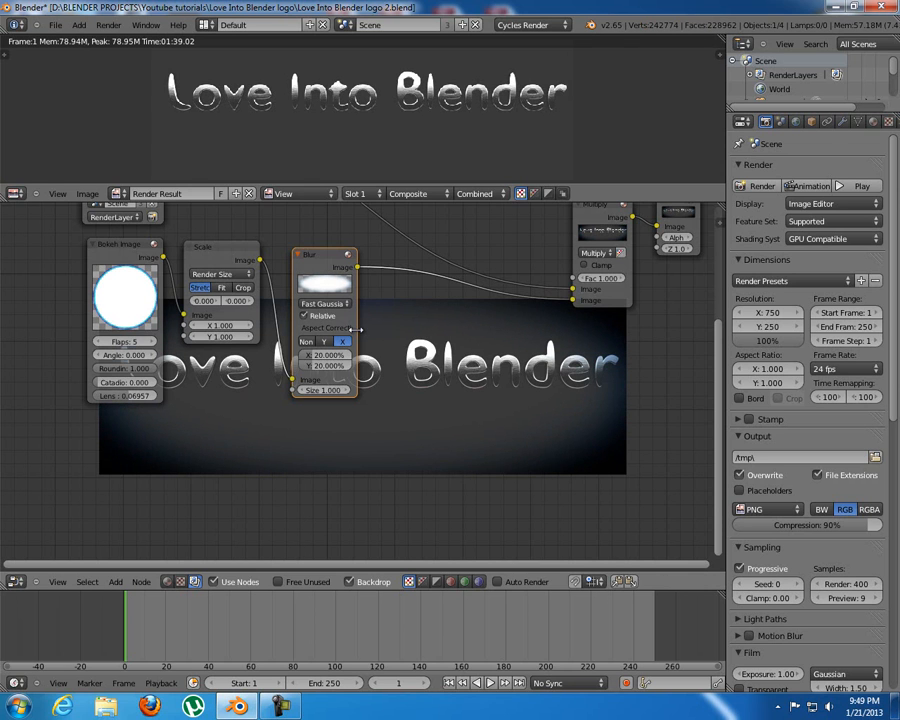
# Shift the Viewer and Multiply nodes slightly farther from the Blur node.
pyautogui.moveTo(357, 329); pyautogui.dragTo(111, 289, button='middle')
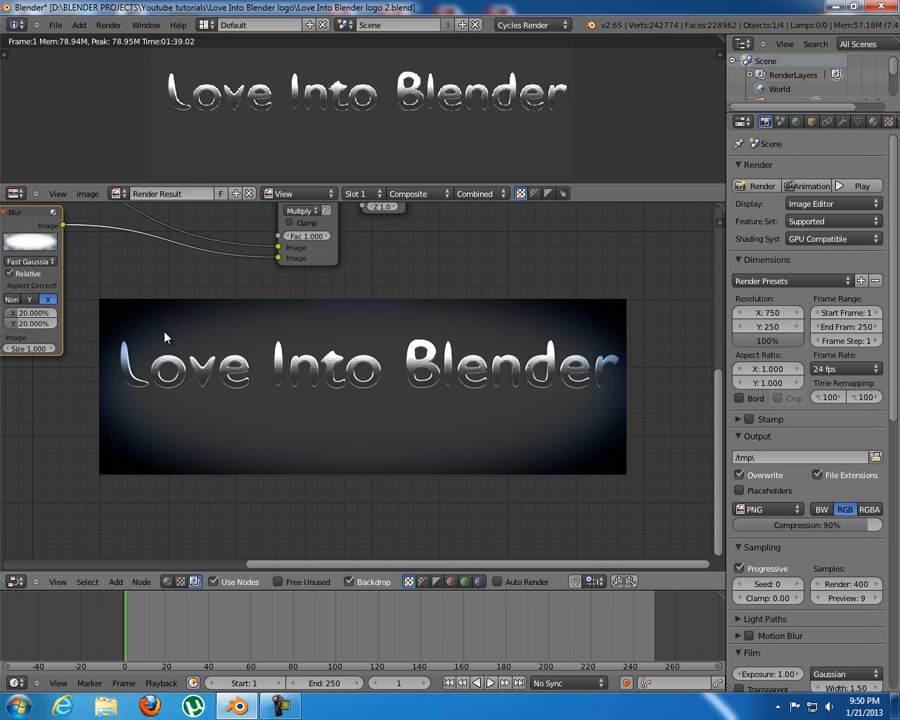
pyautogui.moveTo(149, 292); pyautogui.dragTo(152, 397, button='middle')
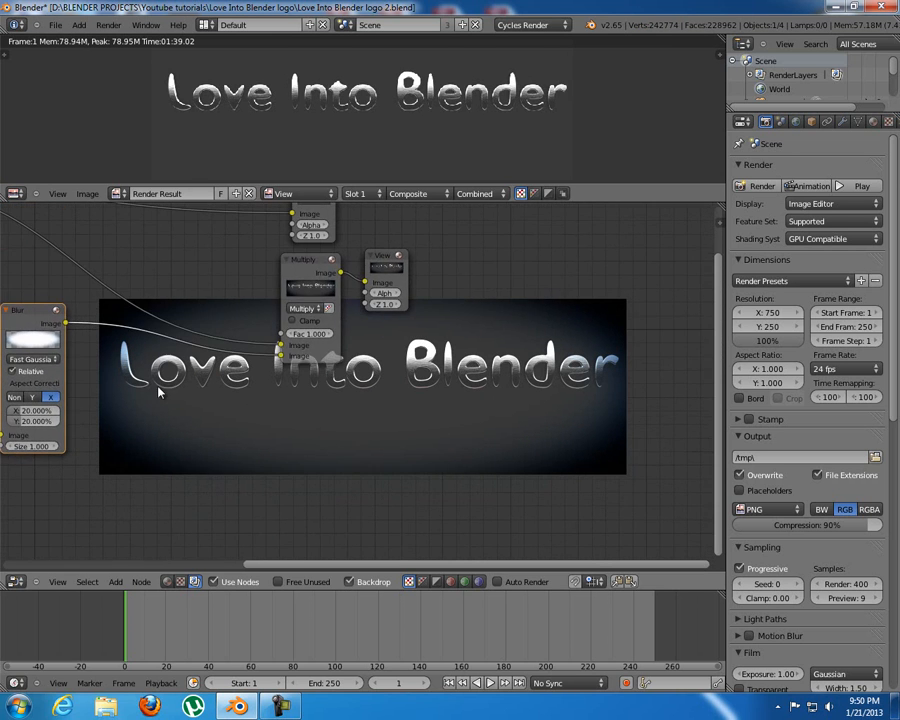
pyautogui.moveTo(378, 261); pyautogui.dragTo(400, 258)
pyautogui.moveTo(327, 259); pyautogui.dragTo(348, 255)
# Duplicate the Scale node, insert the copy between the Blur and Multiply nodes, and set its space to Relative.
pyautogui.moveTo(203, 371); pyautogui.dragTo(348, 319, button='middle')
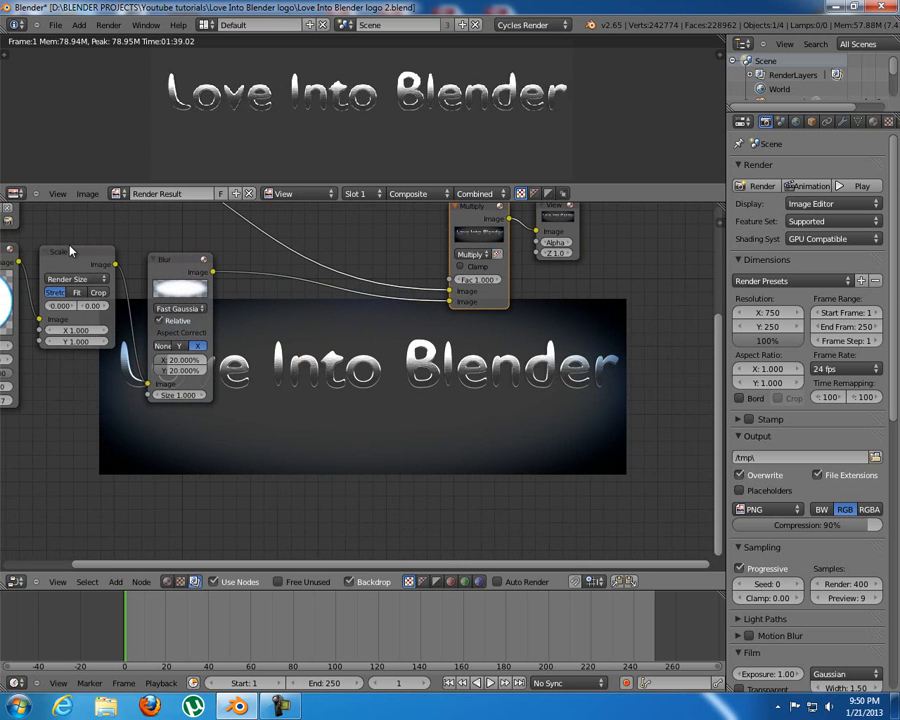
pyautogui.hotkey('shift', 'd')
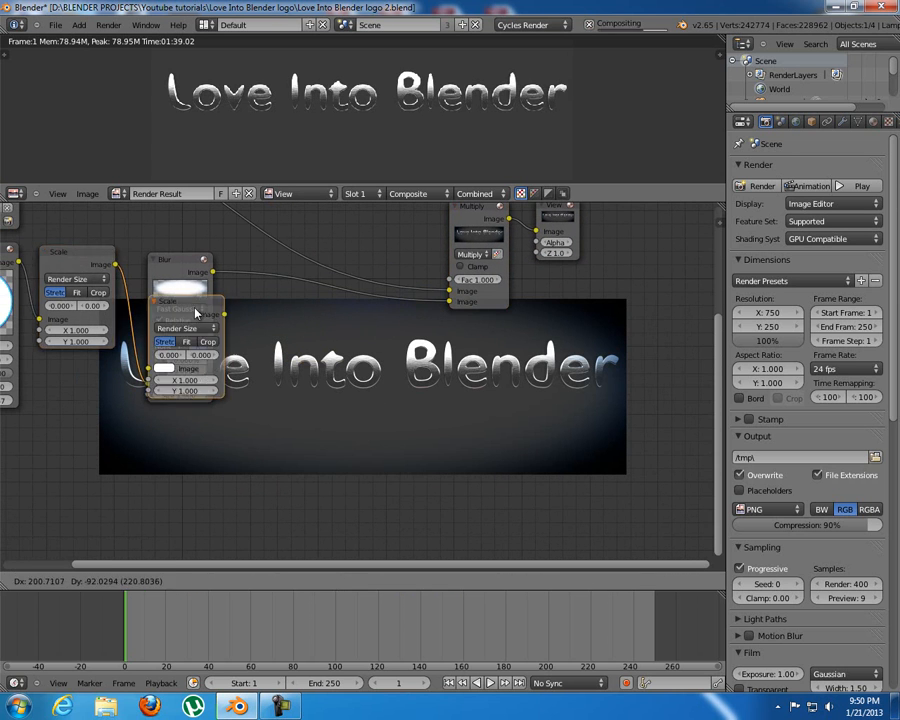
pyautogui.click(294, 286)
pyautogui.moveTo(516, 282); pyautogui.dragTo(332, 246, button='middle')
pyautogui.click(115, 270)
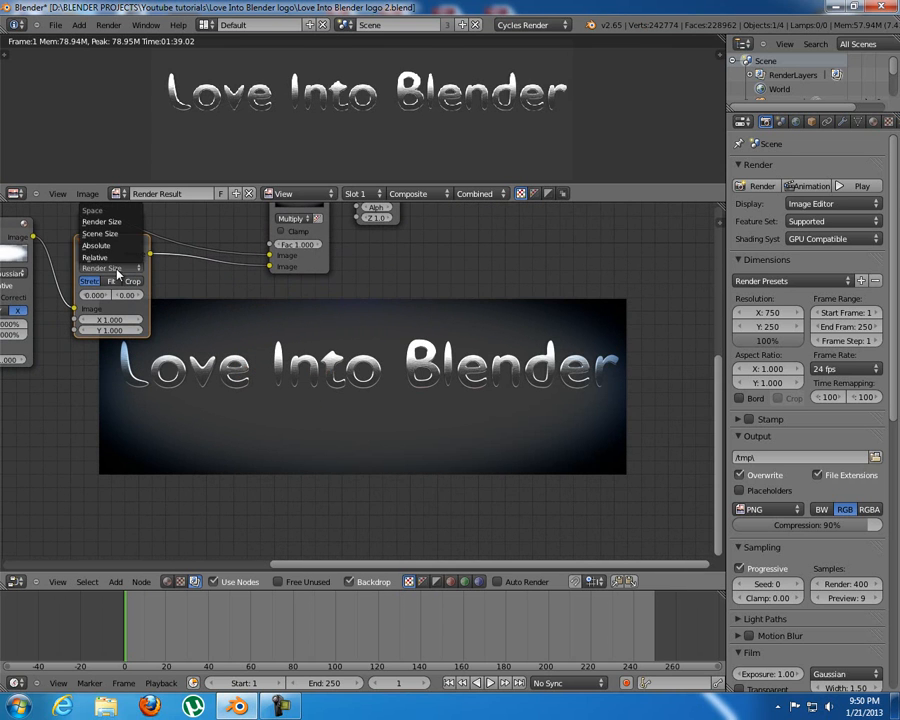
pyautogui.click(118, 259)
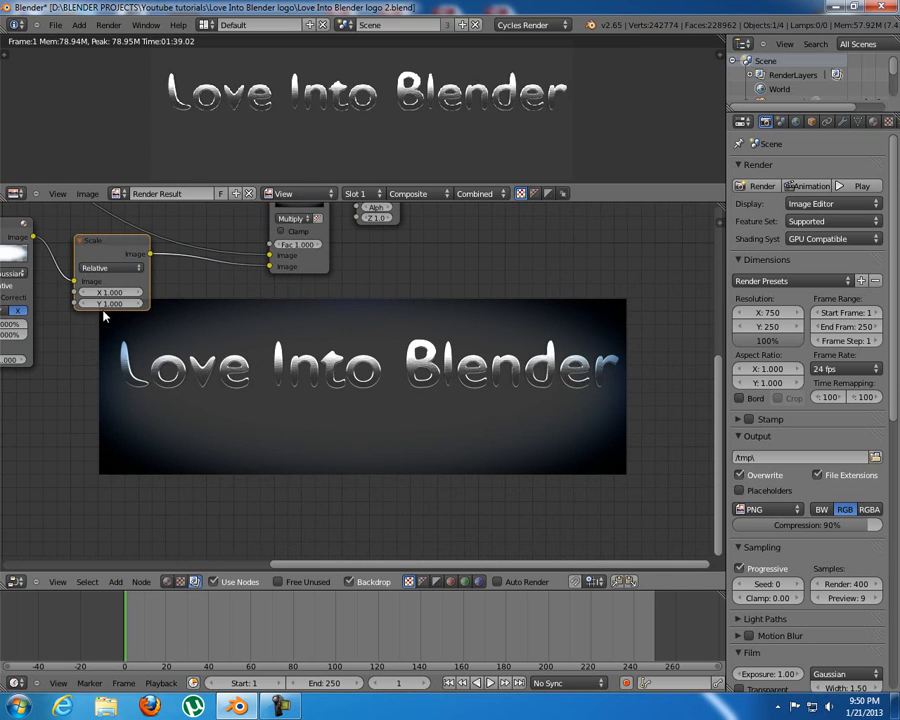
# Set the second Scale node's X and Y scale to 1.100 each to enlarge the vignette.
pyautogui.moveTo(114, 292); pyautogui.dragTo(120, 301)
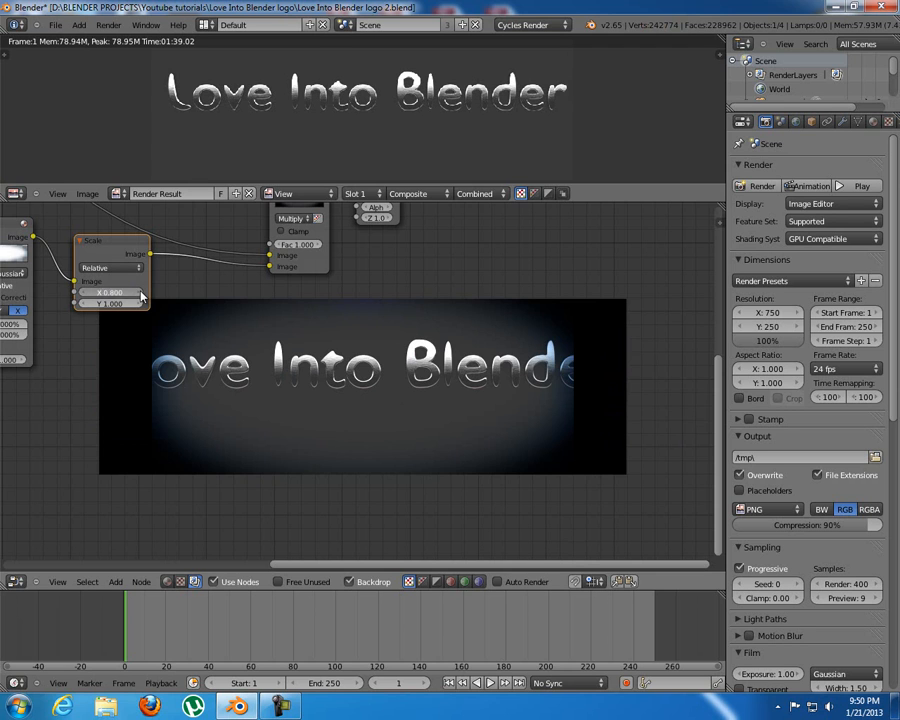
pyautogui.click(140, 292)
pyautogui.click(140, 292)
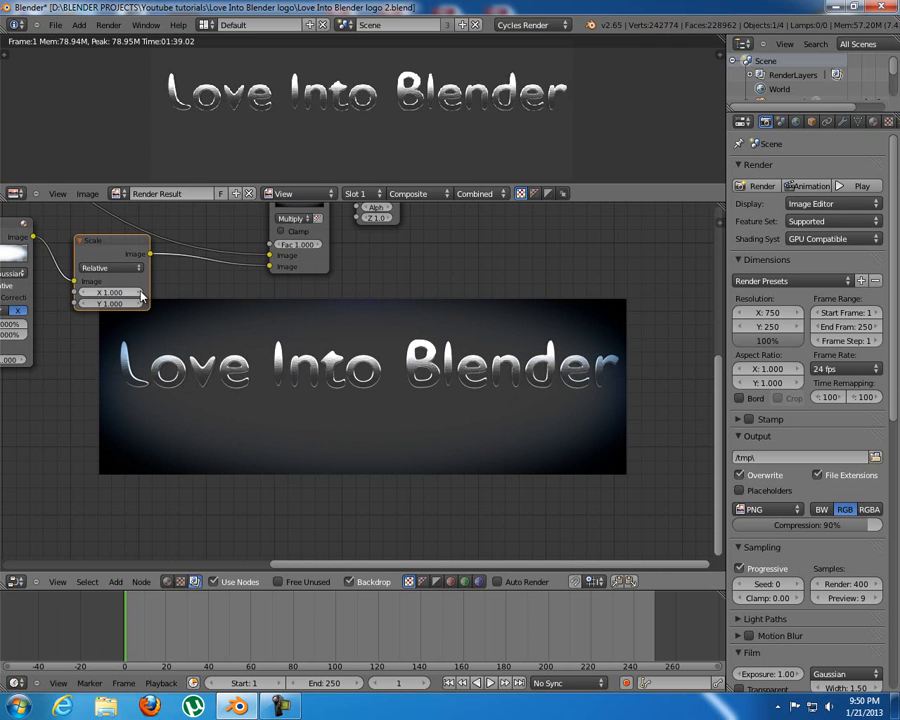
pyautogui.click(141, 292)
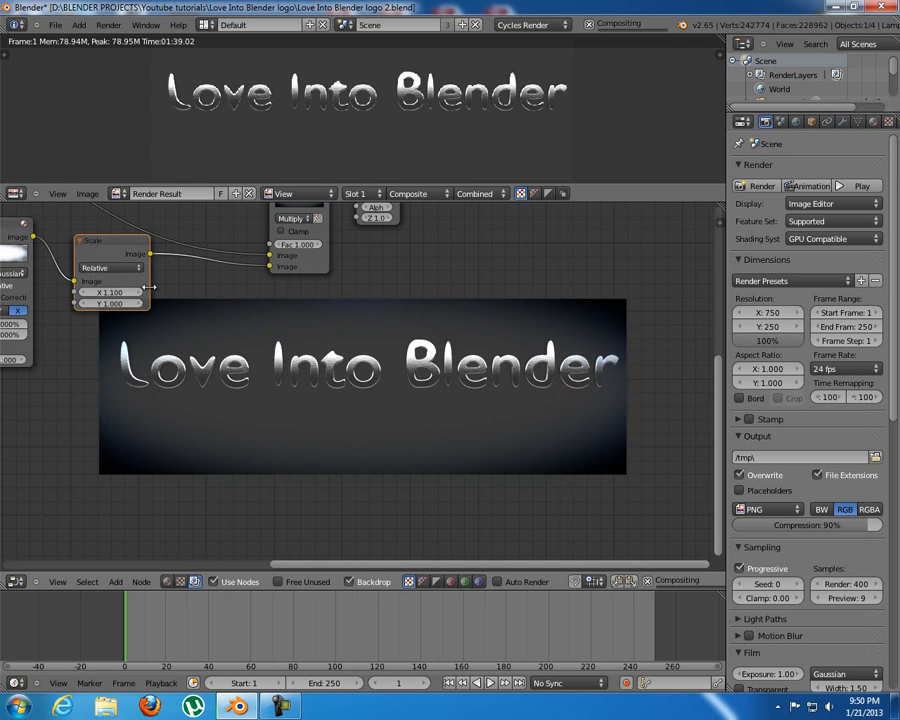
pyautogui.click(140, 304)
pyautogui.moveTo(394, 343); pyautogui.dragTo(368, 328, button='middle')
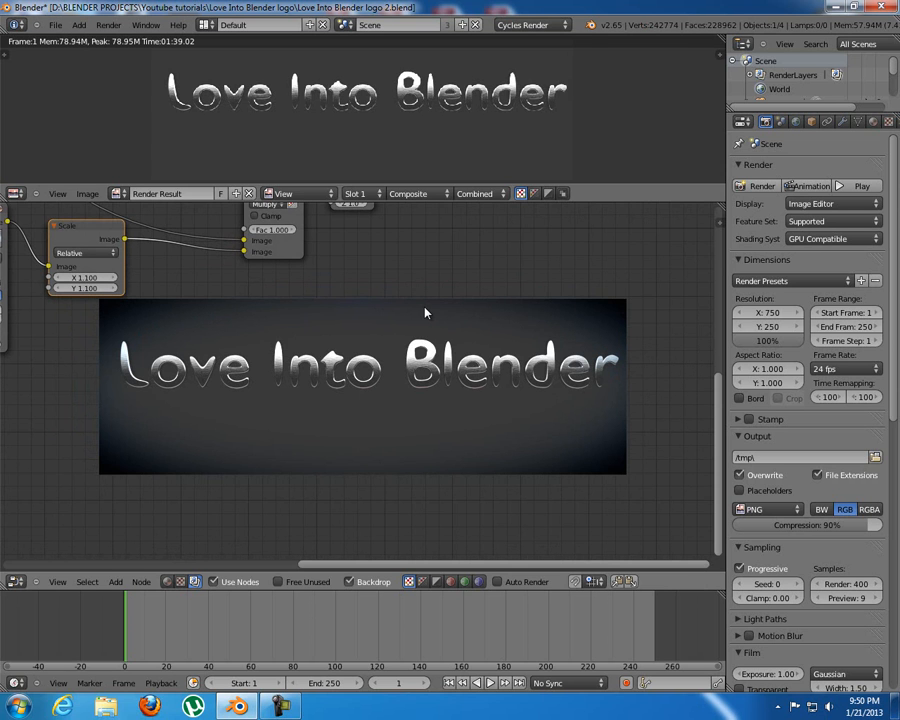
# Spread out the Composite and Viewer nodes away from the Multiply node, and place Multiply slightly higher beside the second Scale node.
pyautogui.moveTo(261, 250); pyautogui.dragTo(393, 397, button='middle')
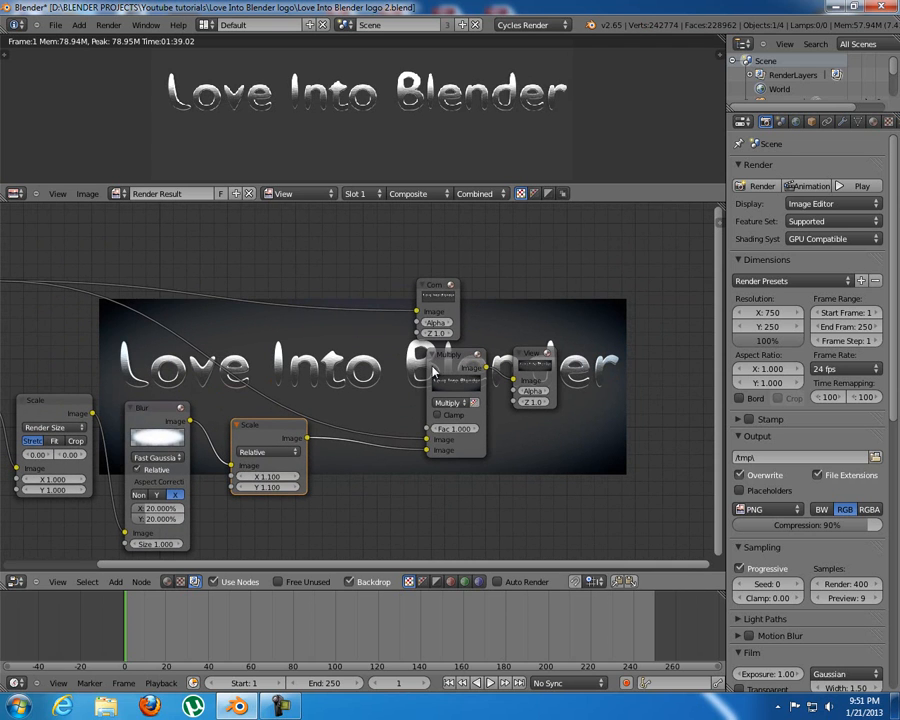
pyautogui.moveTo(440, 283); pyautogui.dragTo(608, 268)
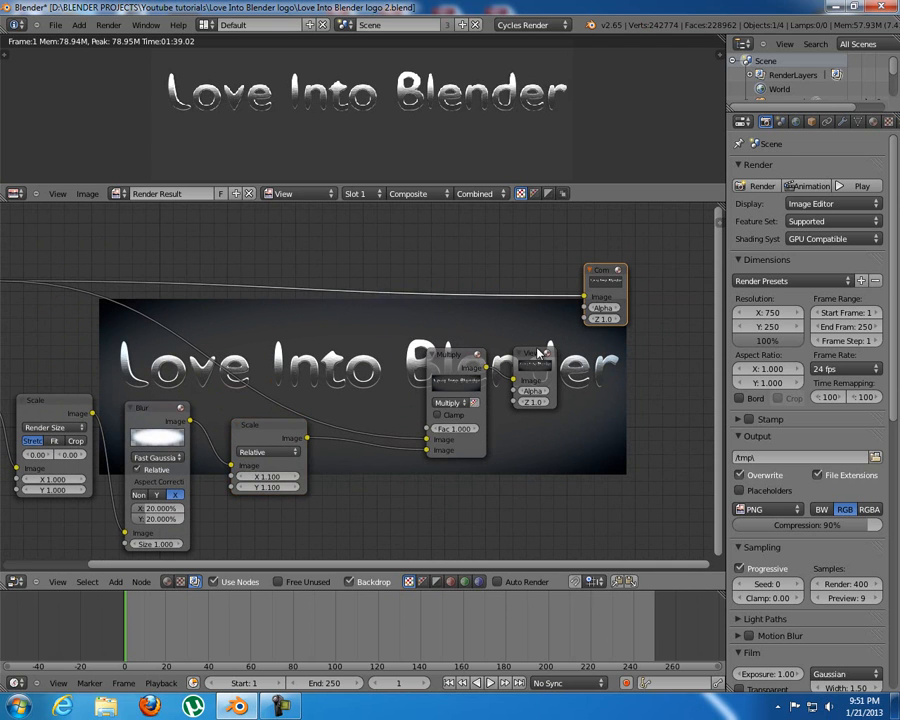
pyautogui.moveTo(541, 350); pyautogui.dragTo(624, 356)
pyautogui.moveTo(432, 367); pyautogui.dragTo(391, 370)
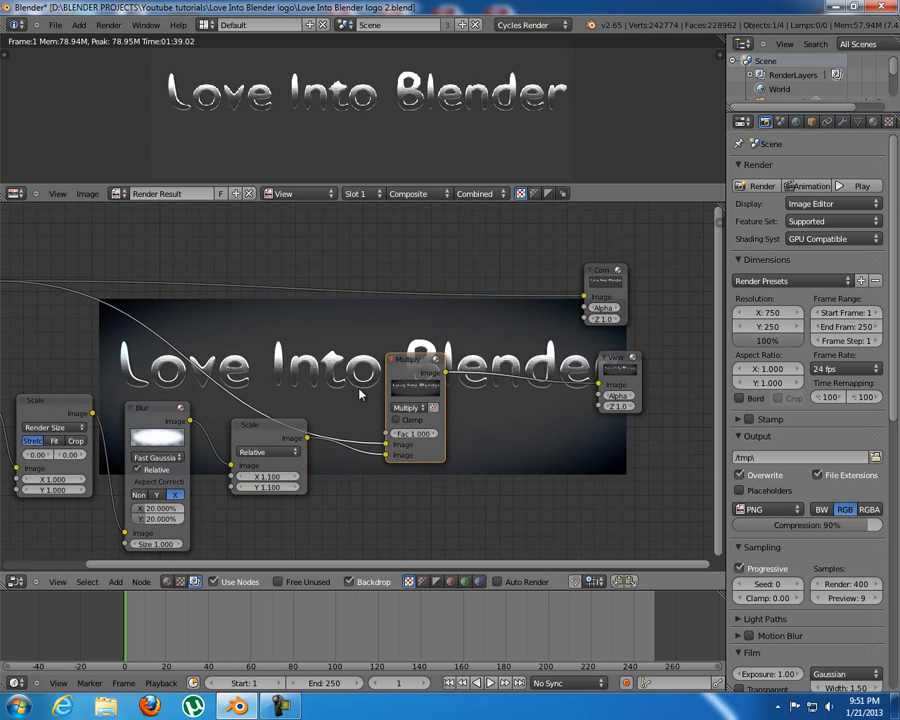
pyautogui.moveTo(255, 405); pyautogui.dragTo(299, 377, button='middle')
pyautogui.moveTo(232, 353); pyautogui.dragTo(310, 326, button='middle')
pyautogui.press('g')
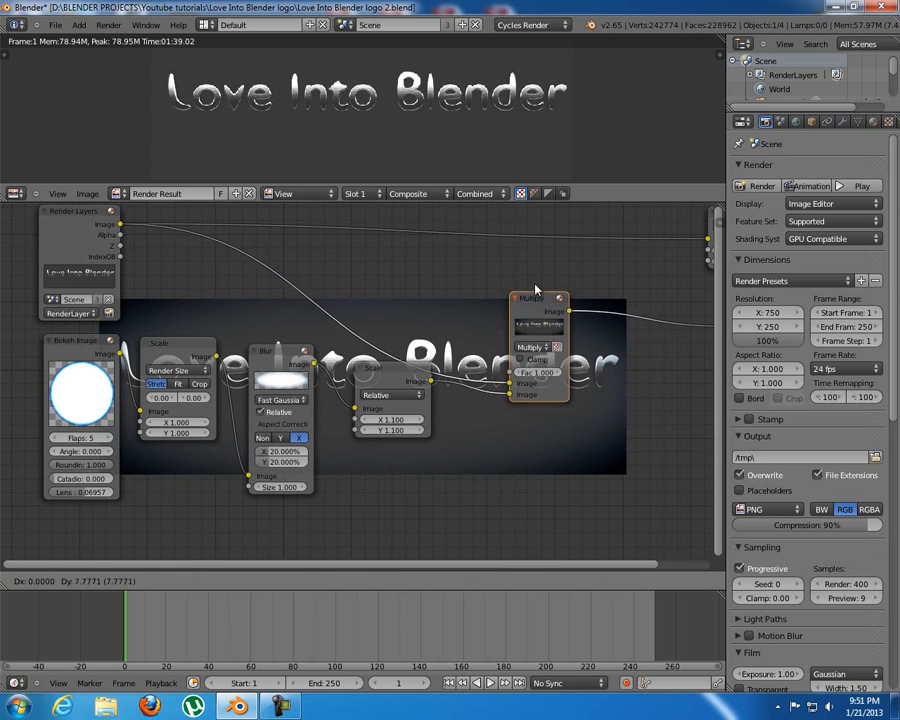
pyautogui.click(405, 357)
pyautogui.moveTo(518, 394); pyautogui.dragTo(514, 394, button='middle')
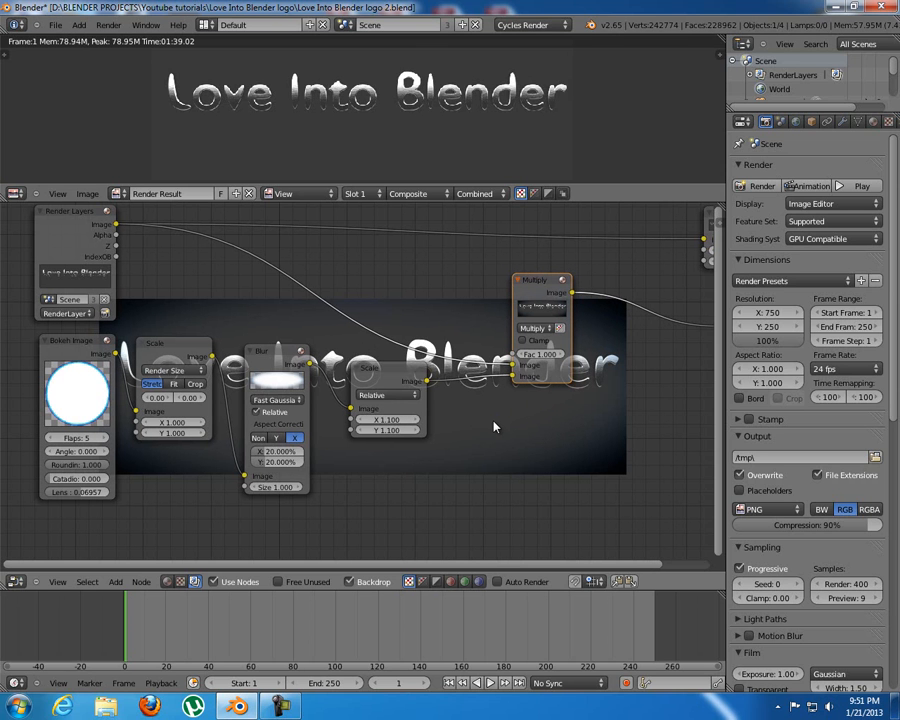
# Connect the Multiply node's Image output to the Composite node's Image input.
pyautogui.moveTo(490, 425); pyautogui.dragTo(463, 345, button='middle')
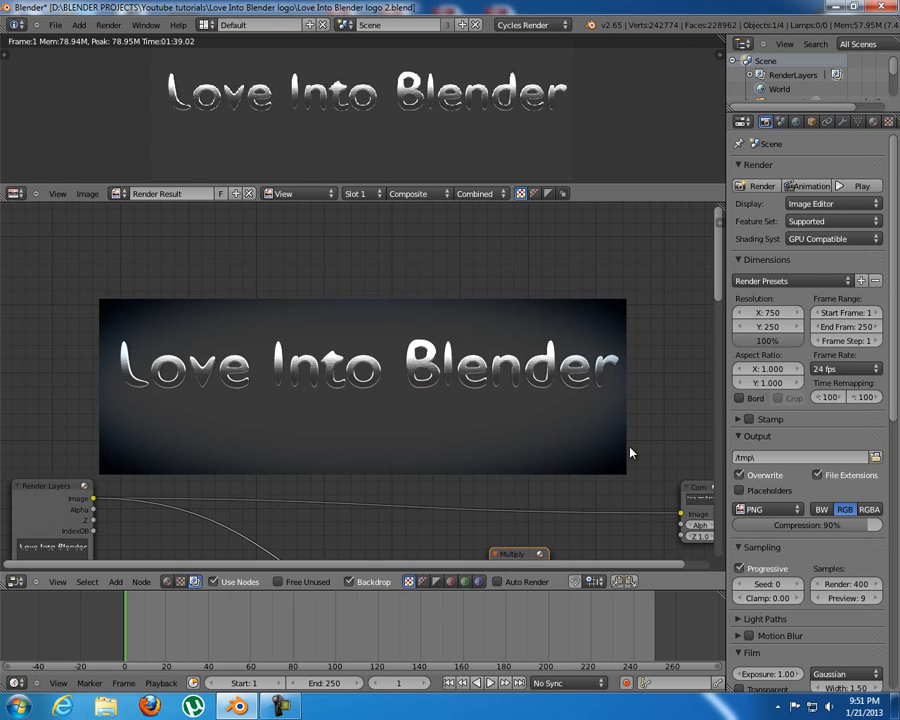
pyautogui.moveTo(574, 394); pyautogui.dragTo(292, 295, button='middle')
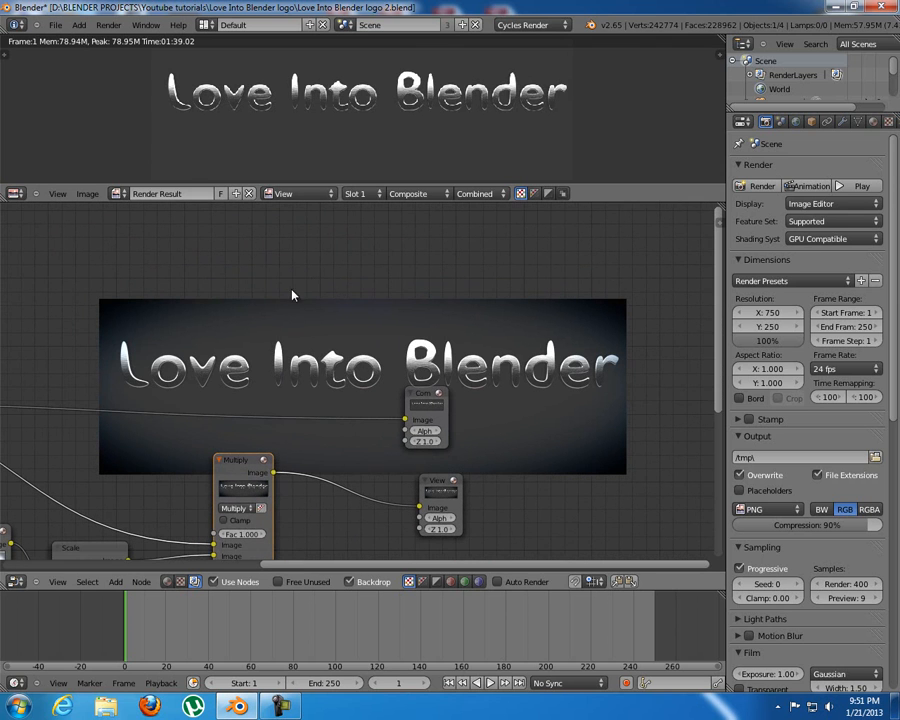
pyautogui.moveTo(273, 472); pyautogui.dragTo(404, 421)
pyautogui.moveTo(215, 318); pyautogui.dragTo(455, 370, button='middle')
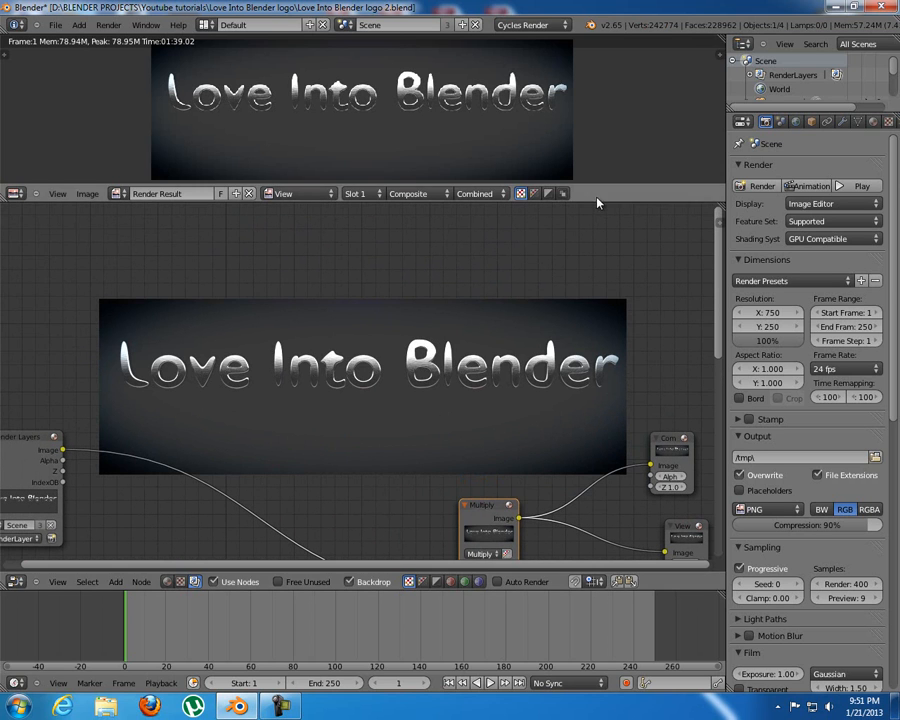
# Enlarge the image editor area so the whole render result shows, leaving about a third of the window height for the node editor.
pyautogui.moveTo(595, 200); pyautogui.dragTo(583, 446)
pyautogui.scroll(-9, 592, 512)
pyautogui.moveTo(517, 522); pyautogui.dragTo(546, 562, button='middle')
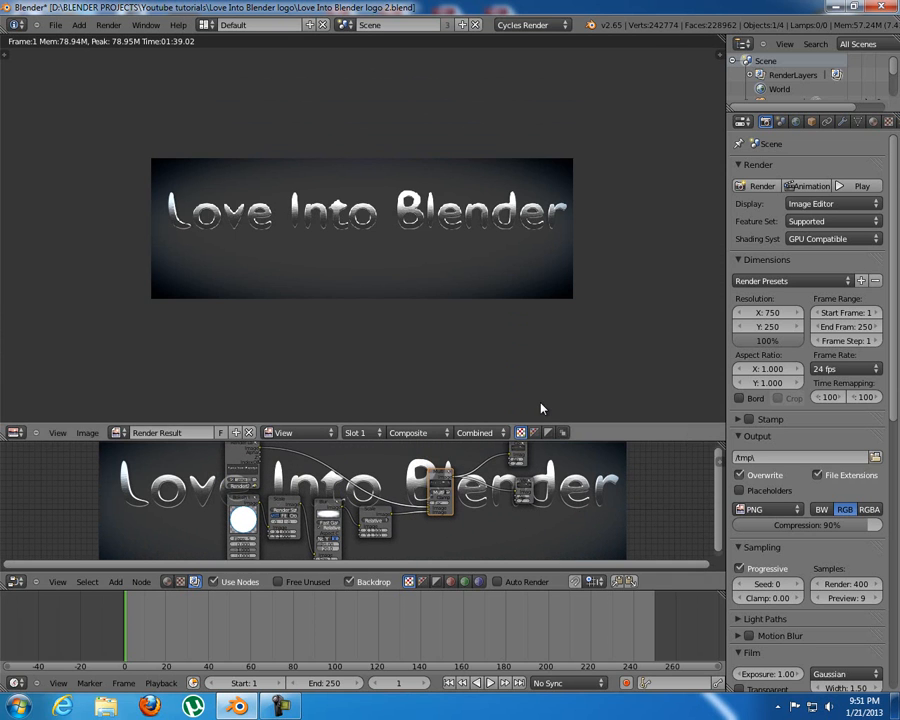
pyautogui.moveTo(630, 441); pyautogui.dragTo(628, 351)
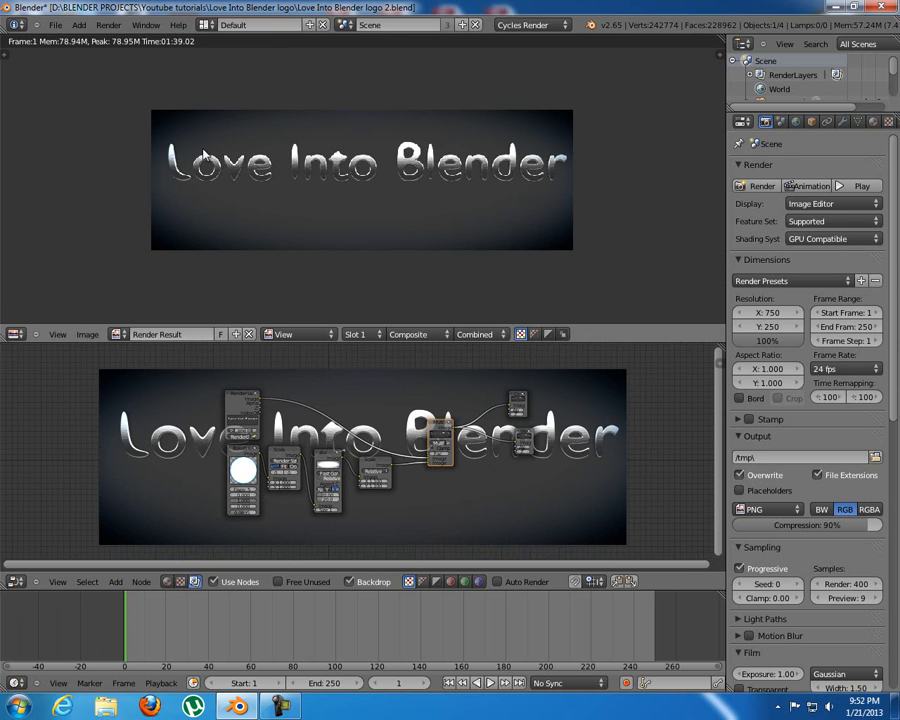
# Relink the Multiply output to the Composite node's Image input and shift the Composite node slightly away from Multiply.
pyautogui.scroll(4, 516, 542)
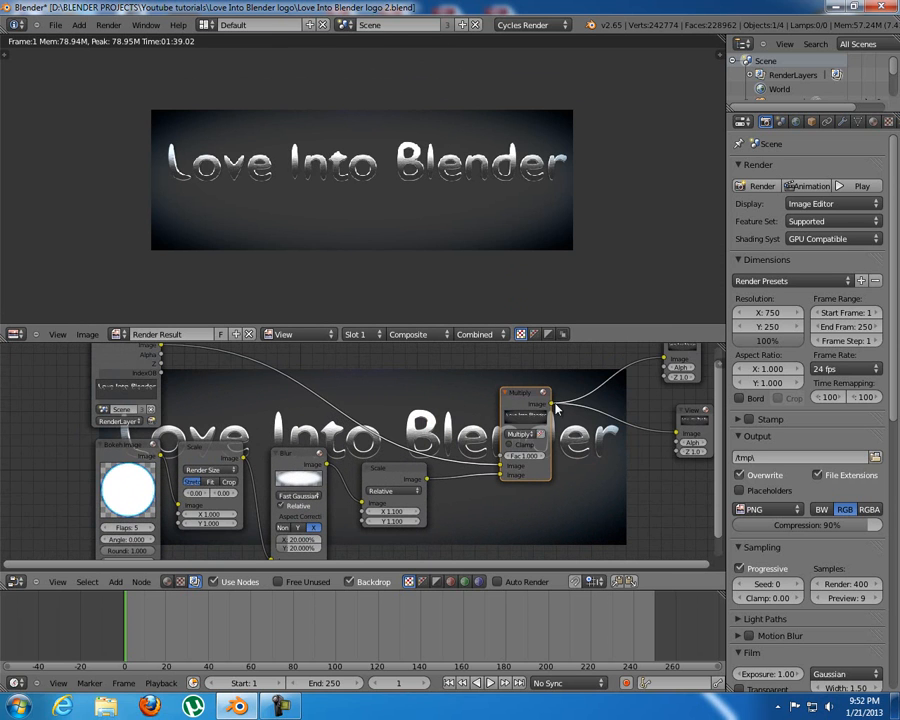
pyautogui.moveTo(552, 404); pyautogui.dragTo(663, 358)
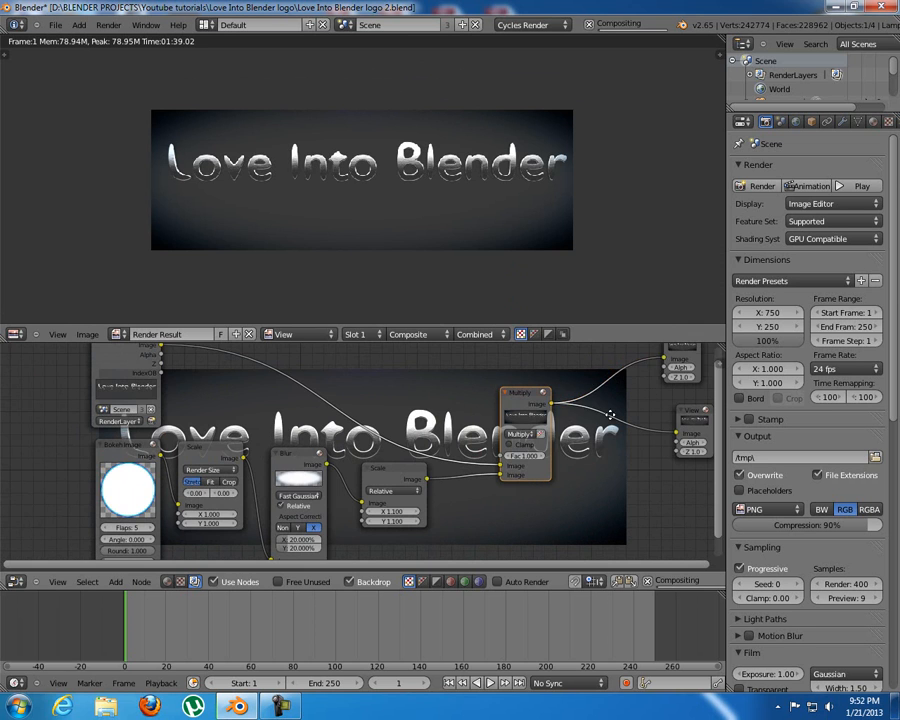
pyautogui.moveTo(637, 403); pyautogui.dragTo(480, 457, button='middle')
pyautogui.moveTo(540, 389); pyautogui.dragTo(558, 395)
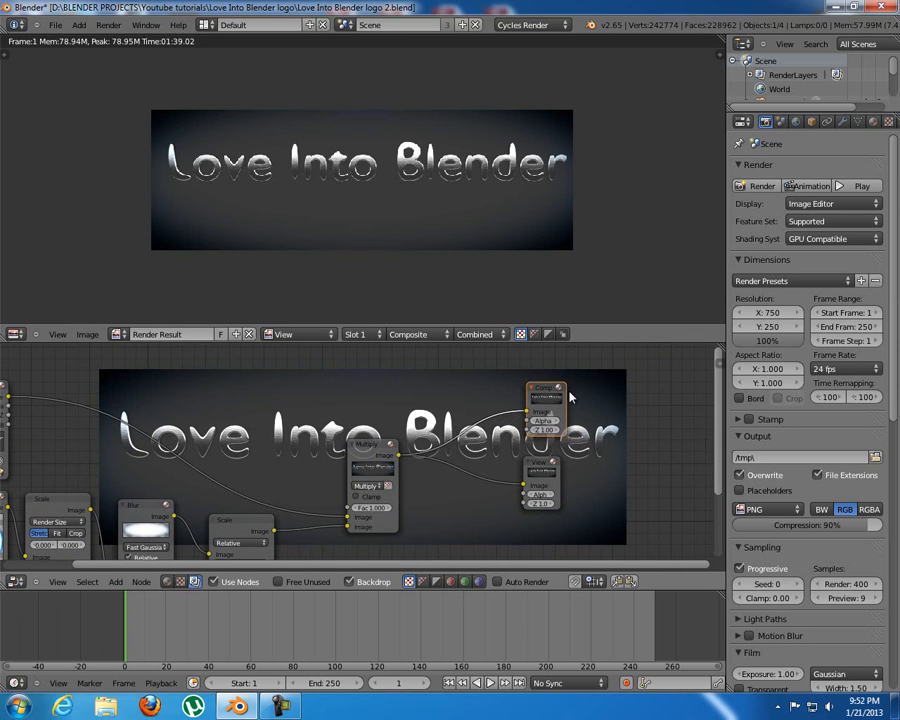
pyautogui.scroll(-2, 440, 444)
pyautogui.moveTo(440, 444); pyautogui.dragTo(480, 428, button='middle')
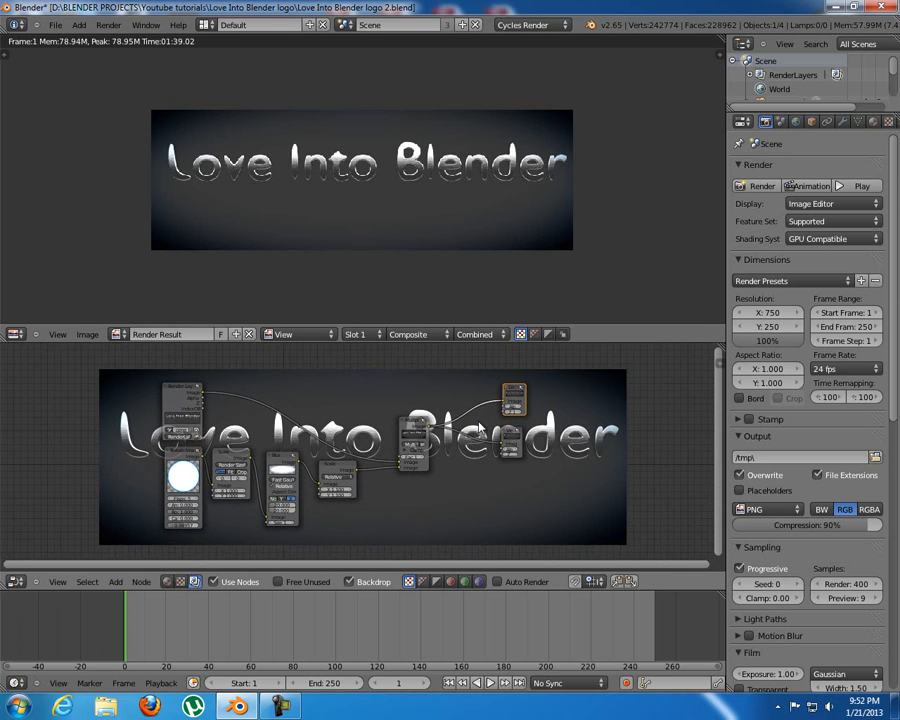